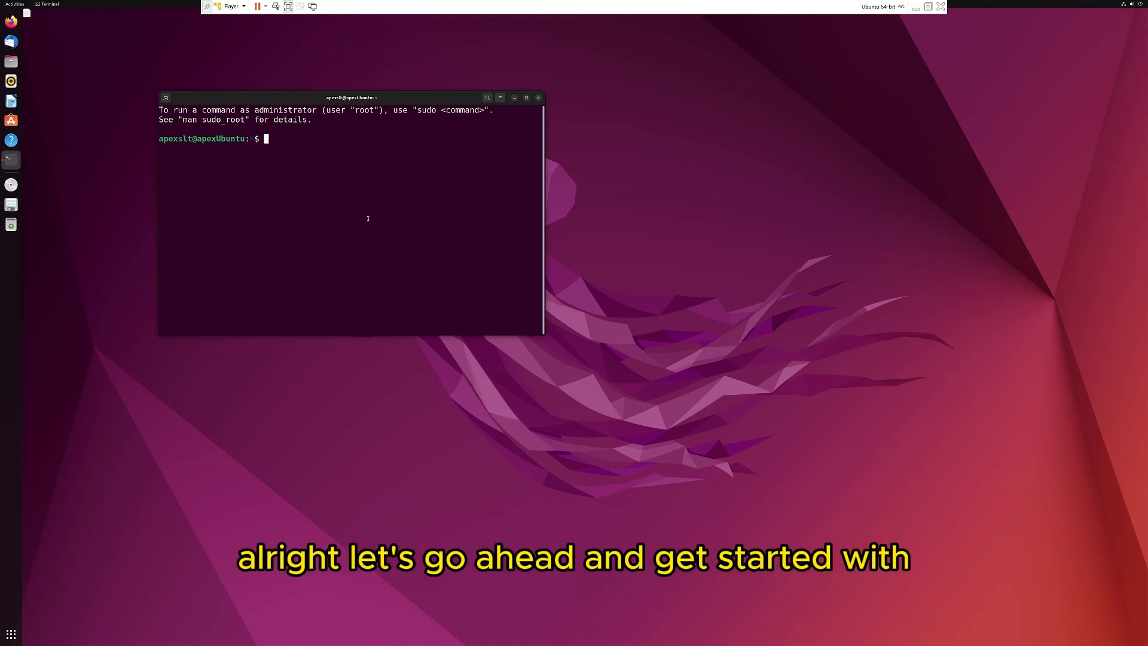
{"action": "type", "text": "sudo "}
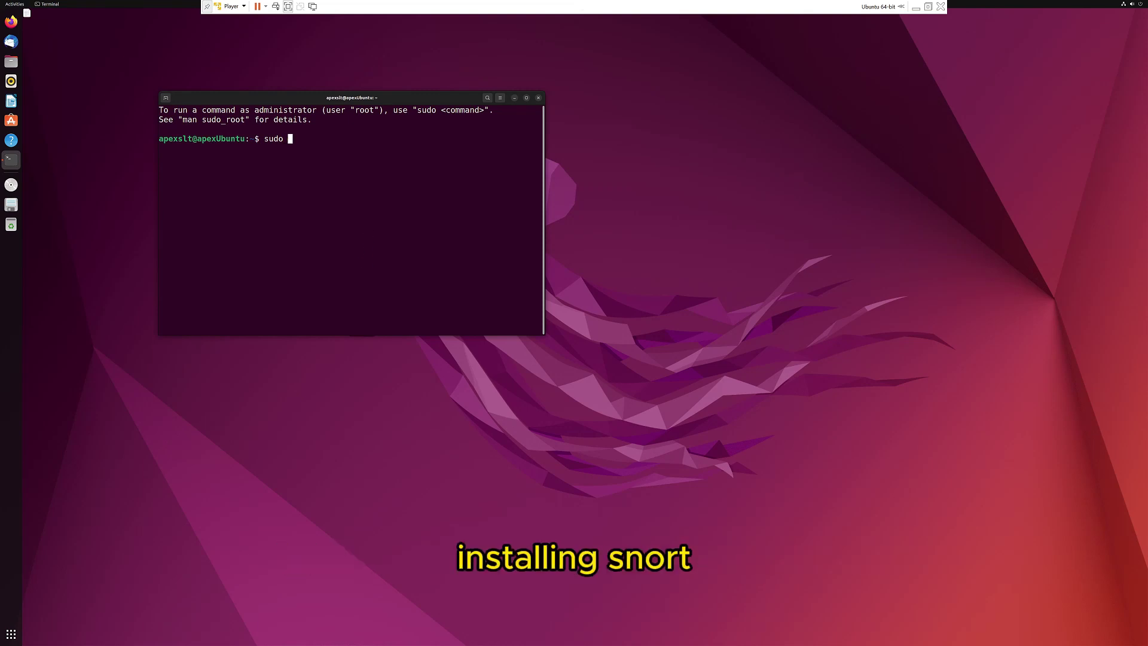
{"action": "type", "text": "apt-get update "}
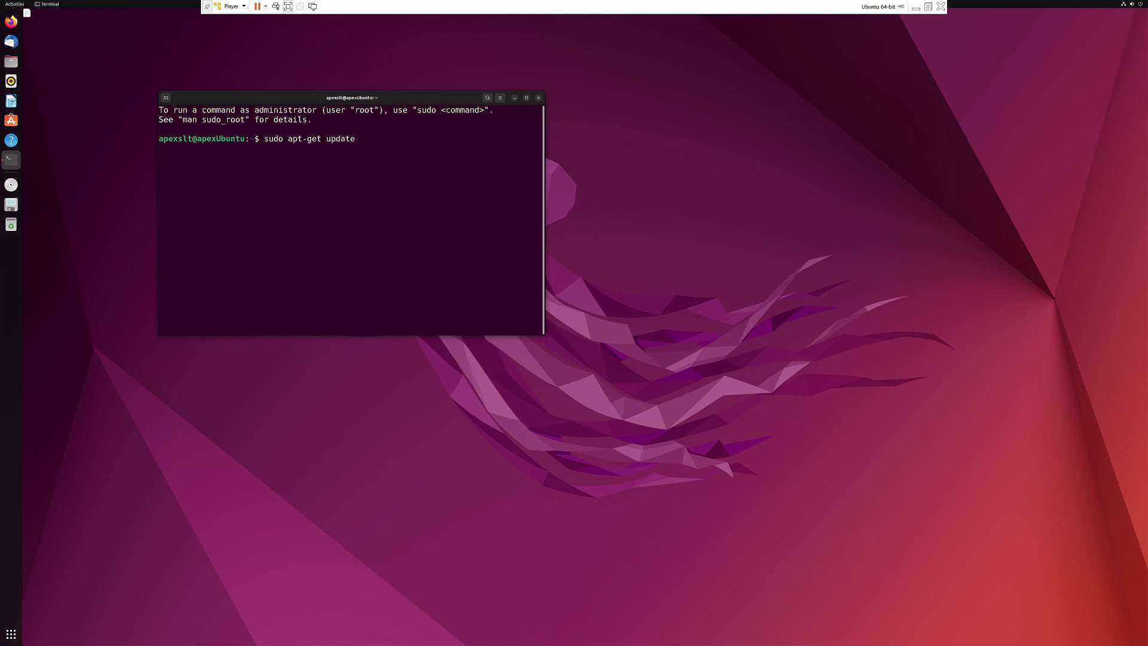
{"action": "type", "text": "&& sudo apt-get upgrade -y"}
- Update package lists and upgrade all packages with sudo apt-get, then clear the screen
{"action": "key", "text": "Return"}
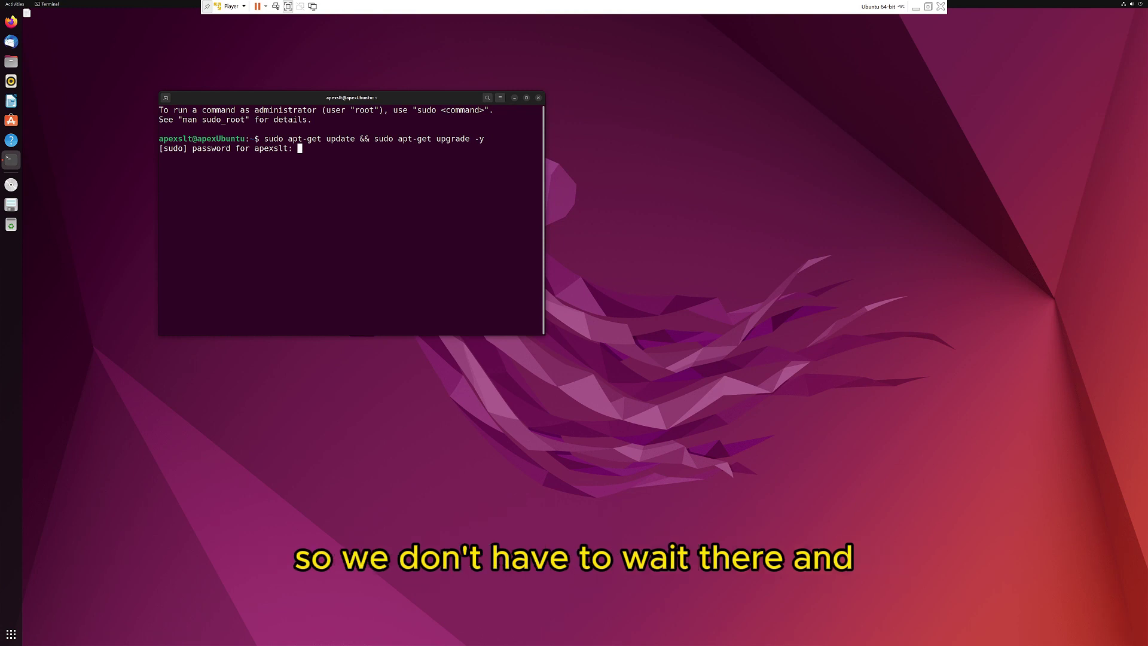
{"action": "key", "text": "Return"}
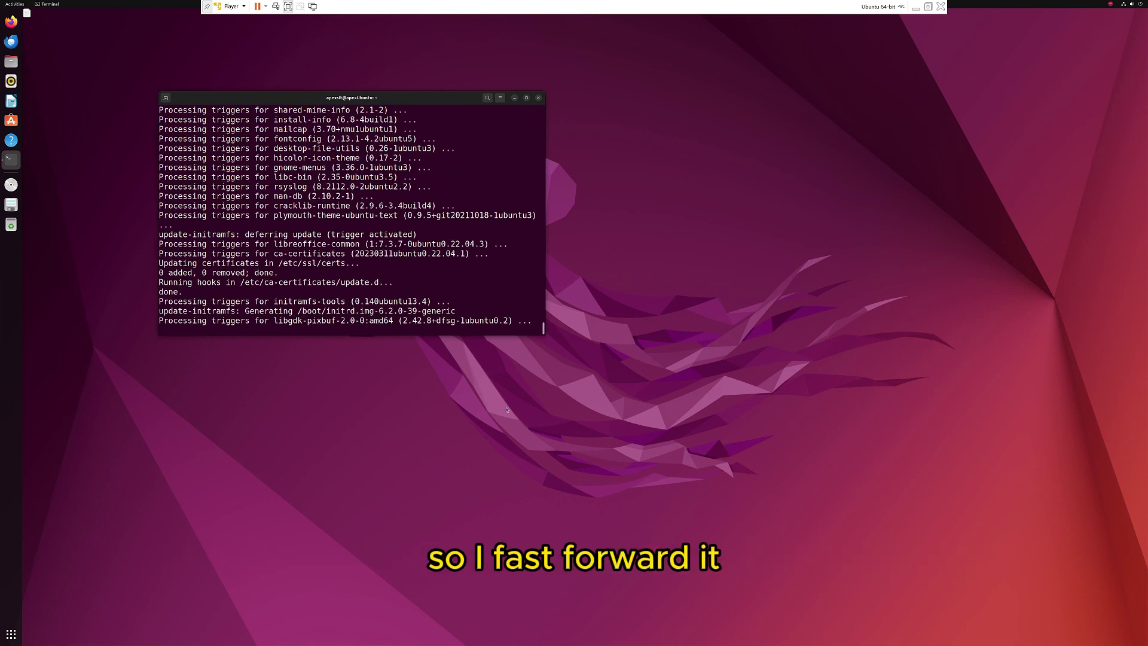
{"action": "key", "text": "ctrl+l"}
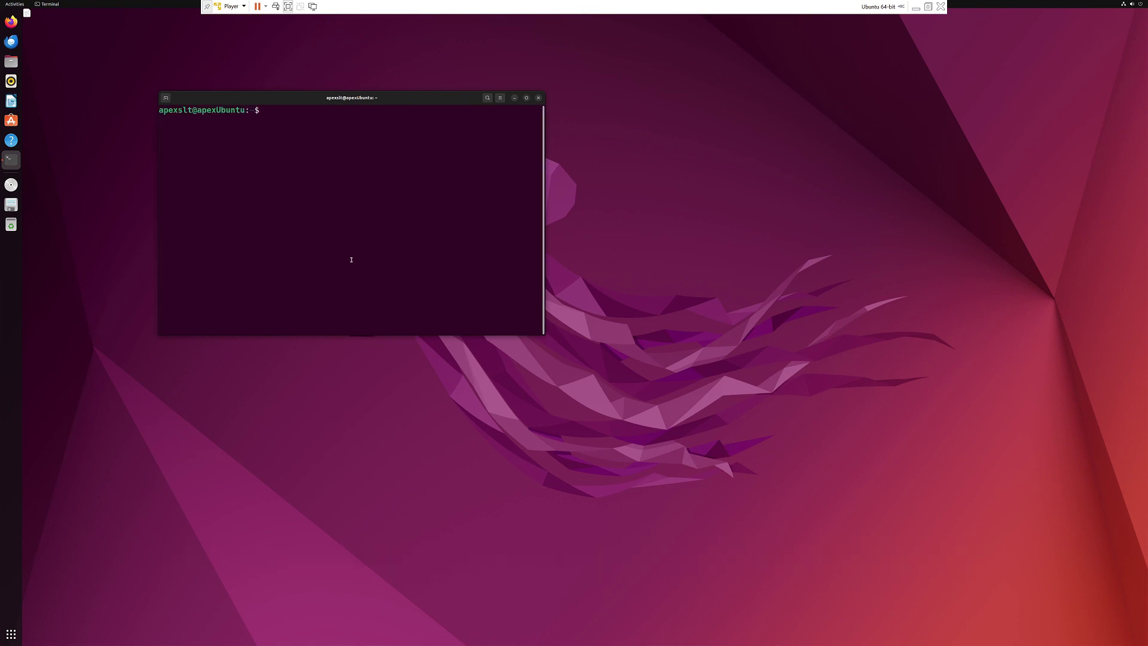
{"action": "type", "text": "sudo "}
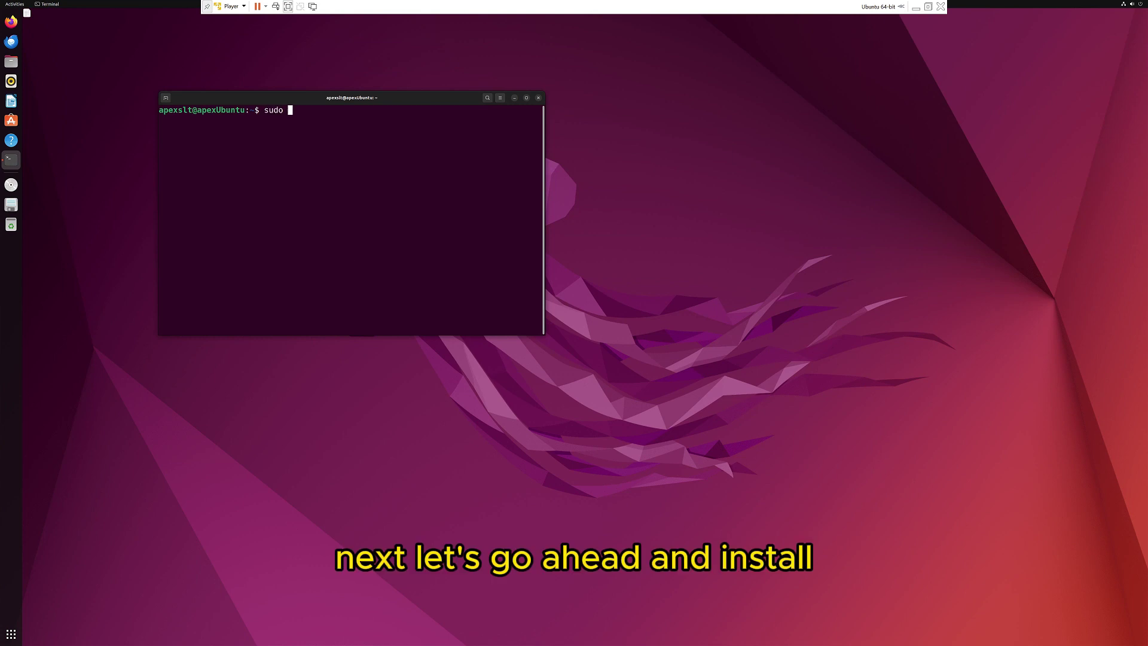
{"action": "type", "text": "apt-get "}
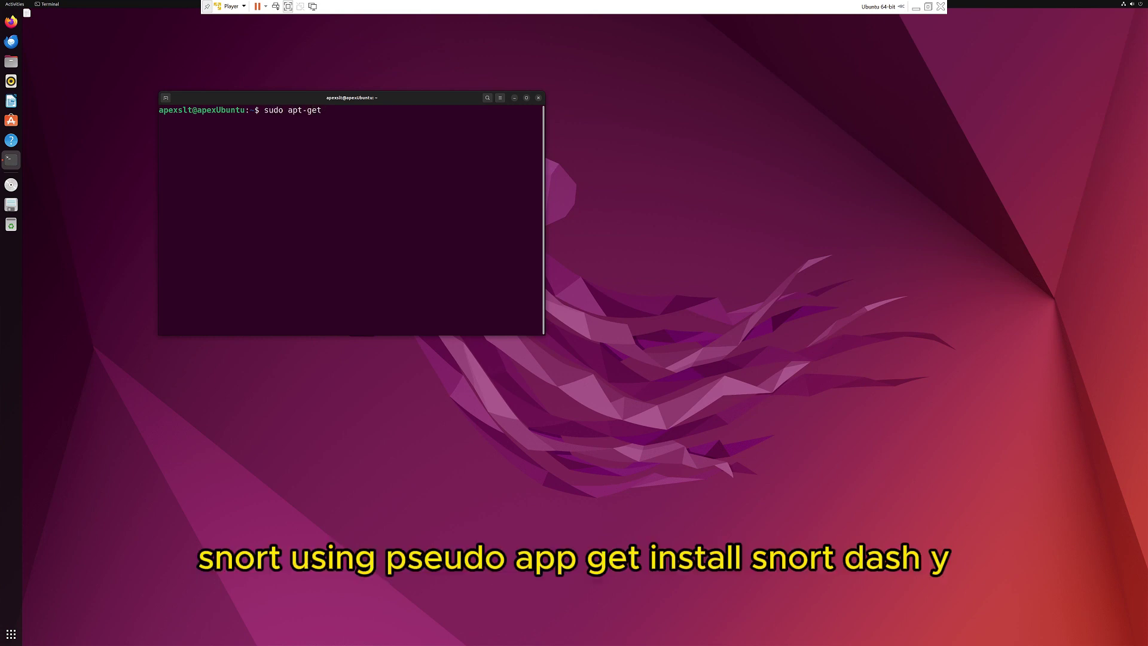
{"action": "type", "text": "install snort -y"}
- Start the Snort install and open a second Desktop terminal below its setup prompt
{"action": "key", "text": "Return"}
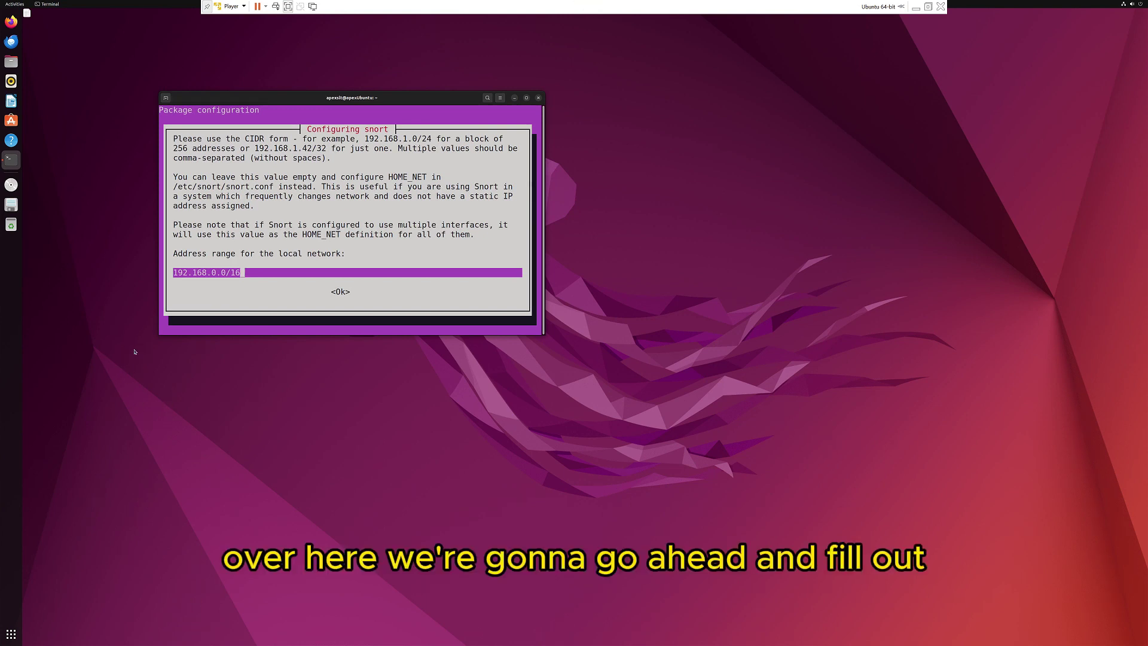
{"action": "right_click", "coordinate": [134, 351]}
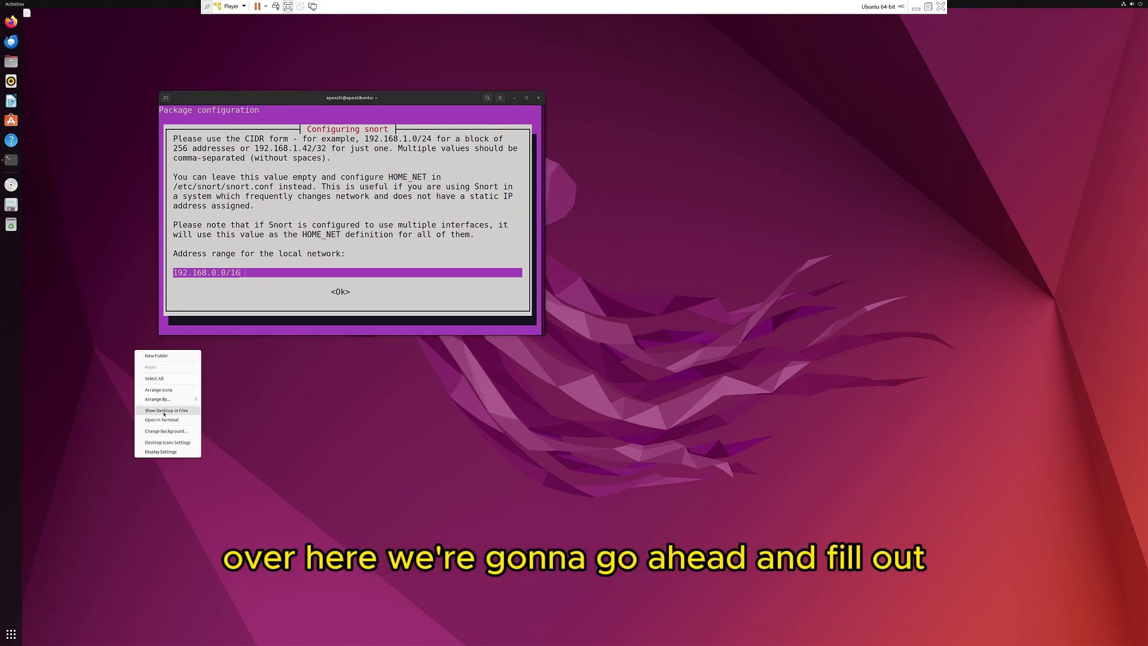
{"action": "left_click", "coordinate": [163, 420]}
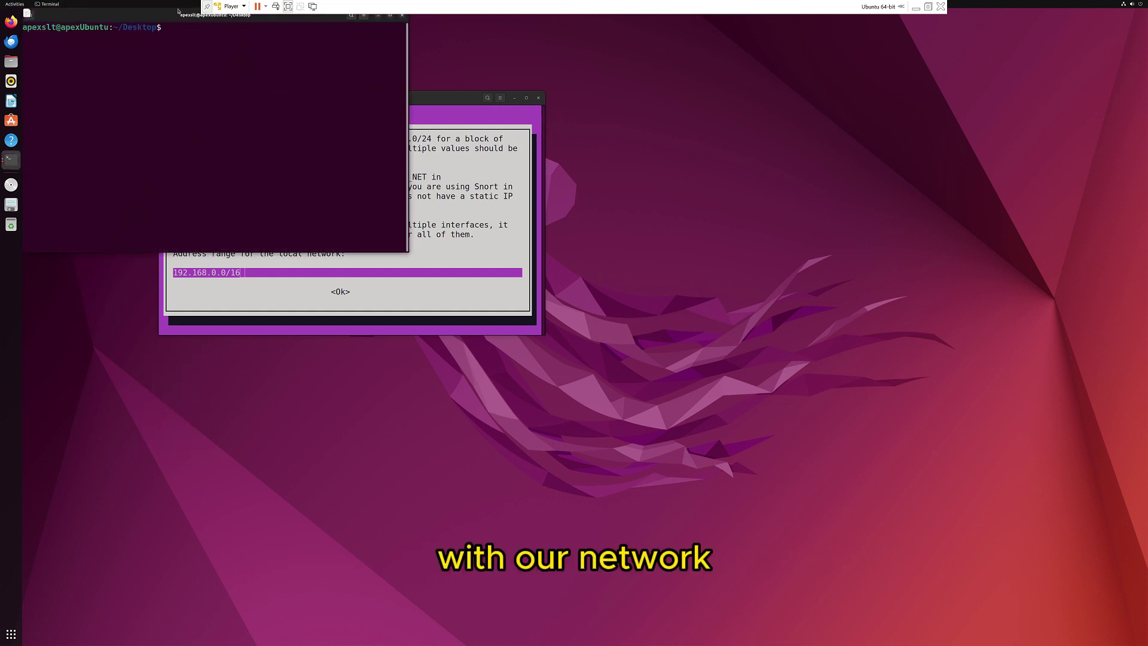
{"action": "mouse_move", "coordinate": [148, 16]}
{"action": "left_mouse_down"}
{"action": "mouse_move", "coordinate": [289, 359]}
{"action": "mouse_move", "coordinate": [287, 347]}
{"action": "left_mouse_up"}
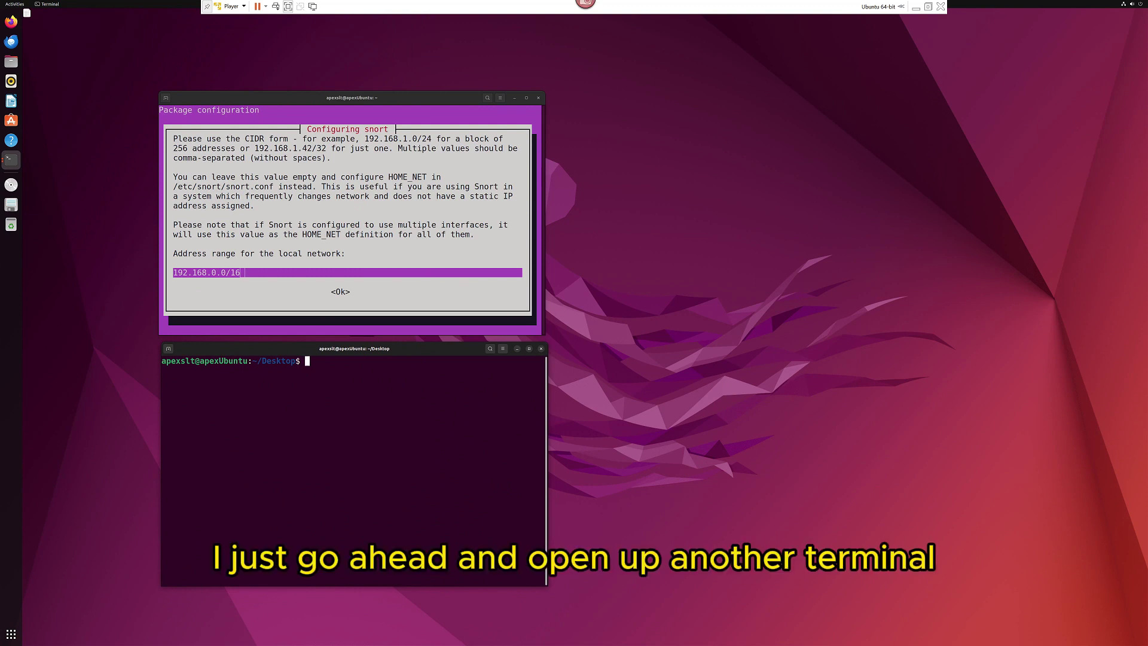
{"action": "type", "text": "ip addr"}
- List addresses with ip addr, note 192.168.65.155/24, and start replacing 192.168.0.0/16
{"action": "key", "text": "Return"}
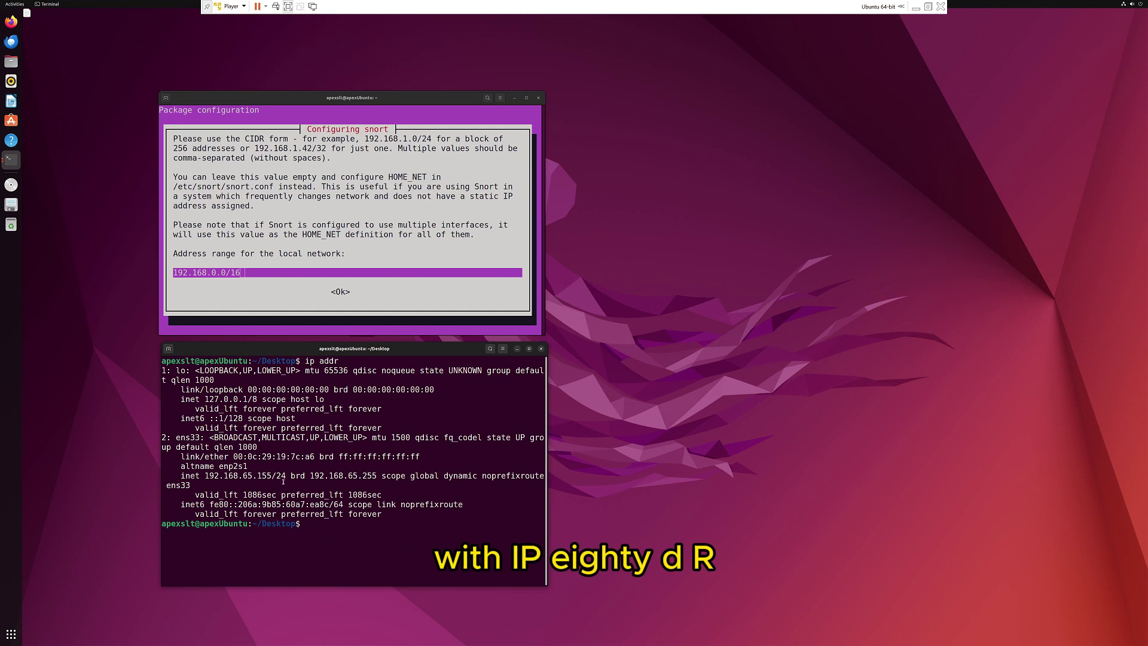
{"action": "left_click_drag", "start_coordinate": [286, 477], "coordinate": [208, 476]}
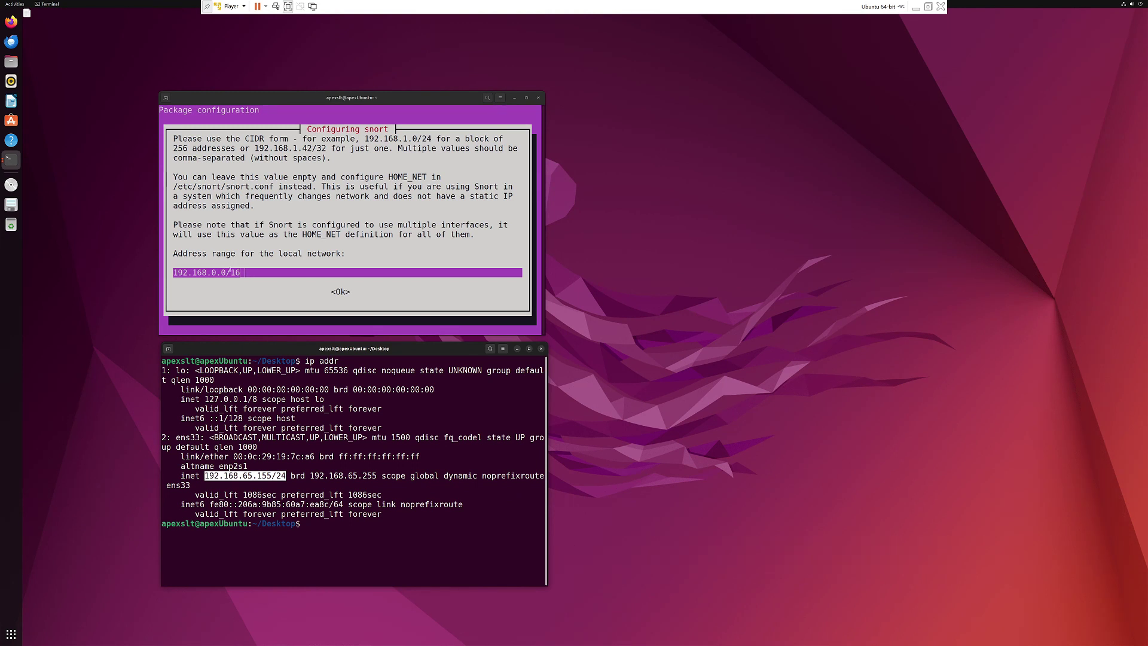
{"action": "left_click", "coordinate": [243, 272]}
{"action": "key", "text": "BackSpace"}
{"action": "key", "text": "BackSpace"}
{"action": "key", "text": "BackSpace"}
{"action": "key", "text": "BackSpace"}
{"action": "key", "text": "BackSpace"}
{"action": "key", "text": "BackSpace"}
{"action": "key", "text": "BackSpace"}
{"action": "key", "text": "BackSpace"}
{"action": "key", "text": "BackSpace"}
{"action": "key", "text": "BackSpace"}
{"action": "key", "text": "BackSpace"}
{"action": "key", "text": "BackSpace"}
{"action": "type", "text": "192.1"}
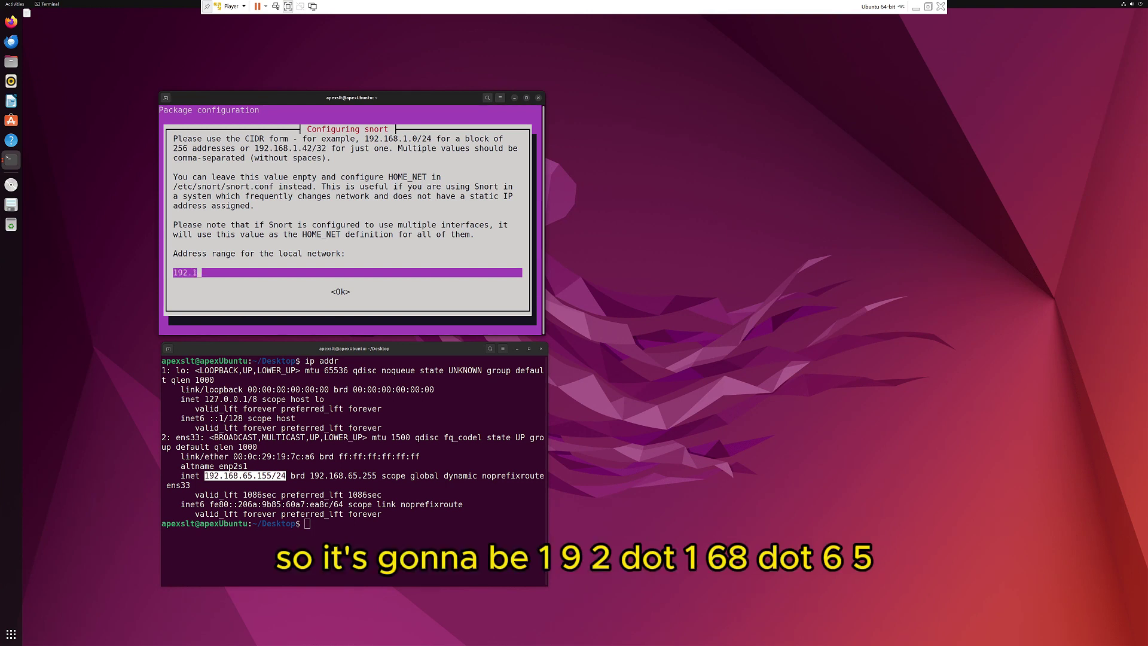
{"action": "type", "text": "68"}
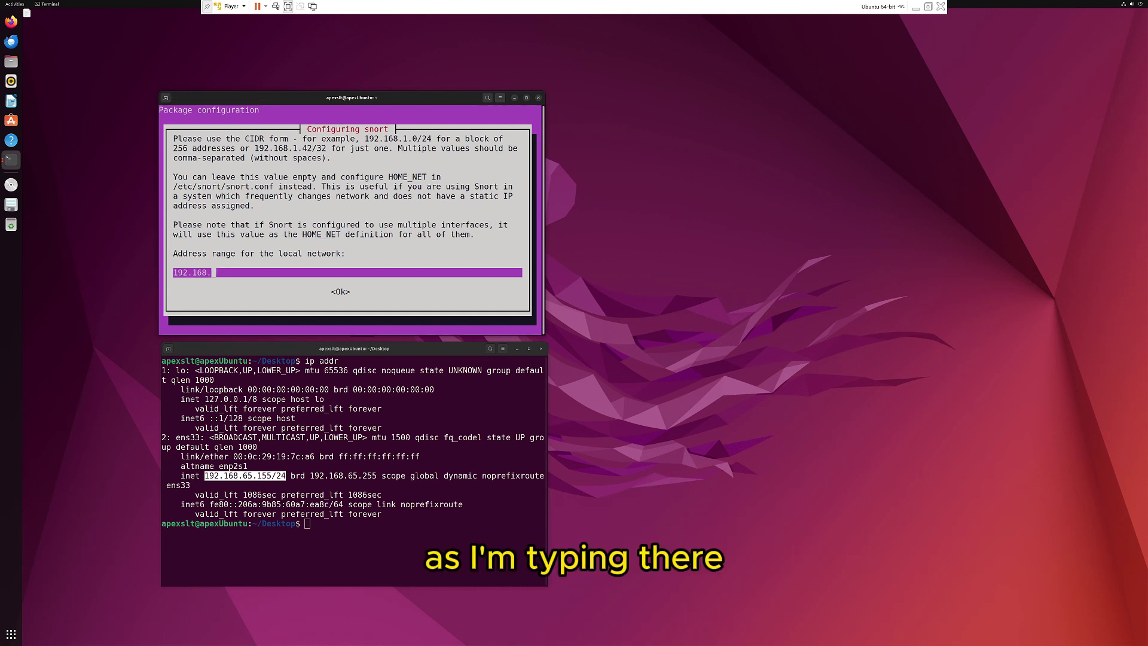
{"action": "type", "text": ".65"}
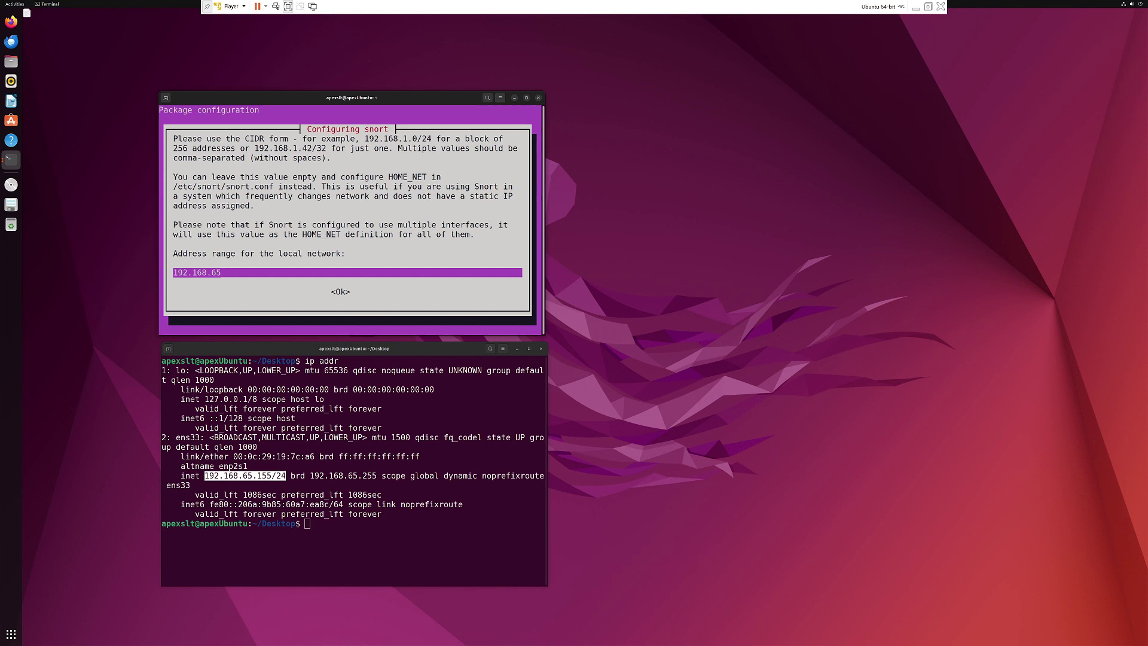
{"action": "type", "text": ".0"}
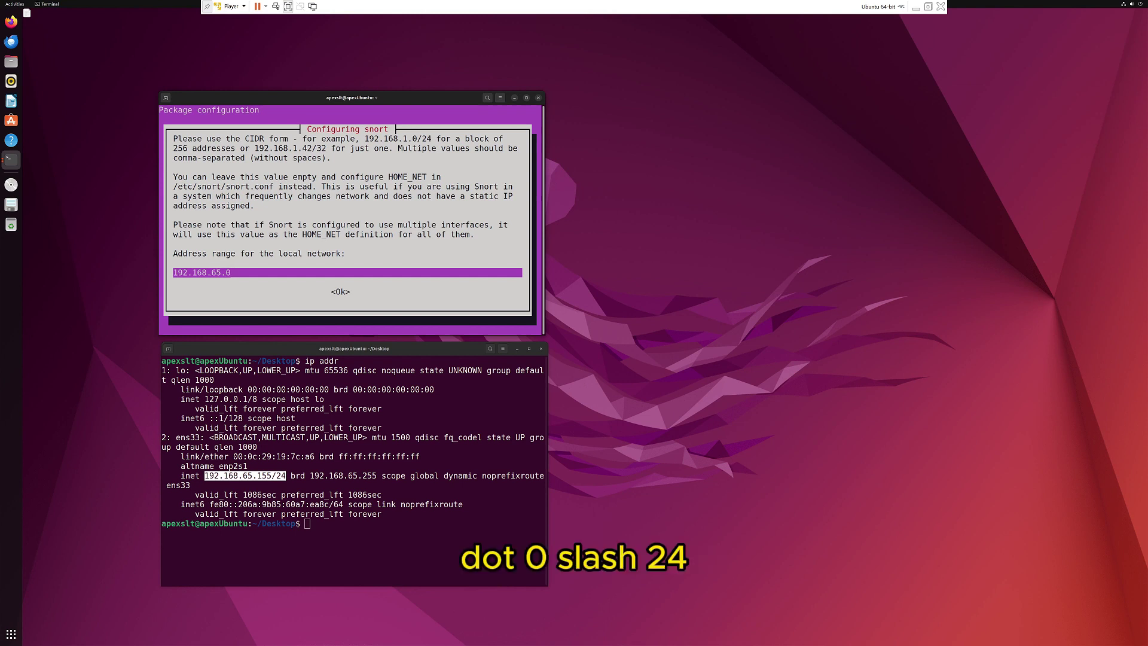
{"action": "type", "text": "/24"}
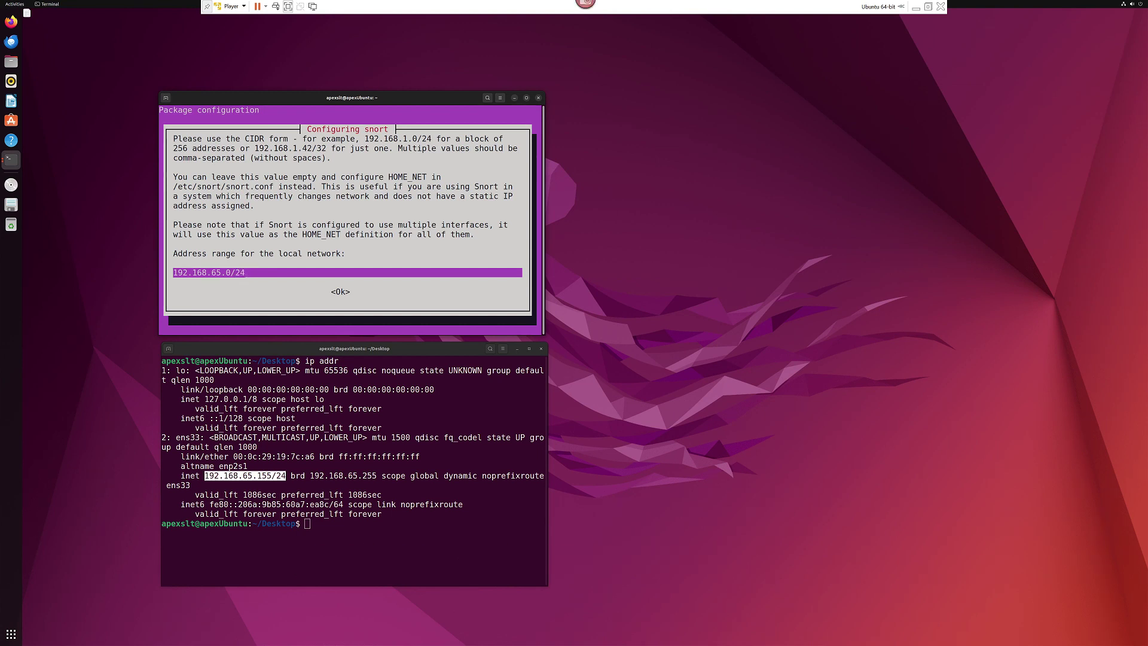
- Confirm the 192.168.65.0/24 range with <Ok> and let the Snort installation finish
{"action": "key", "text": "Tab"}
{"action": "key", "text": "Return"}
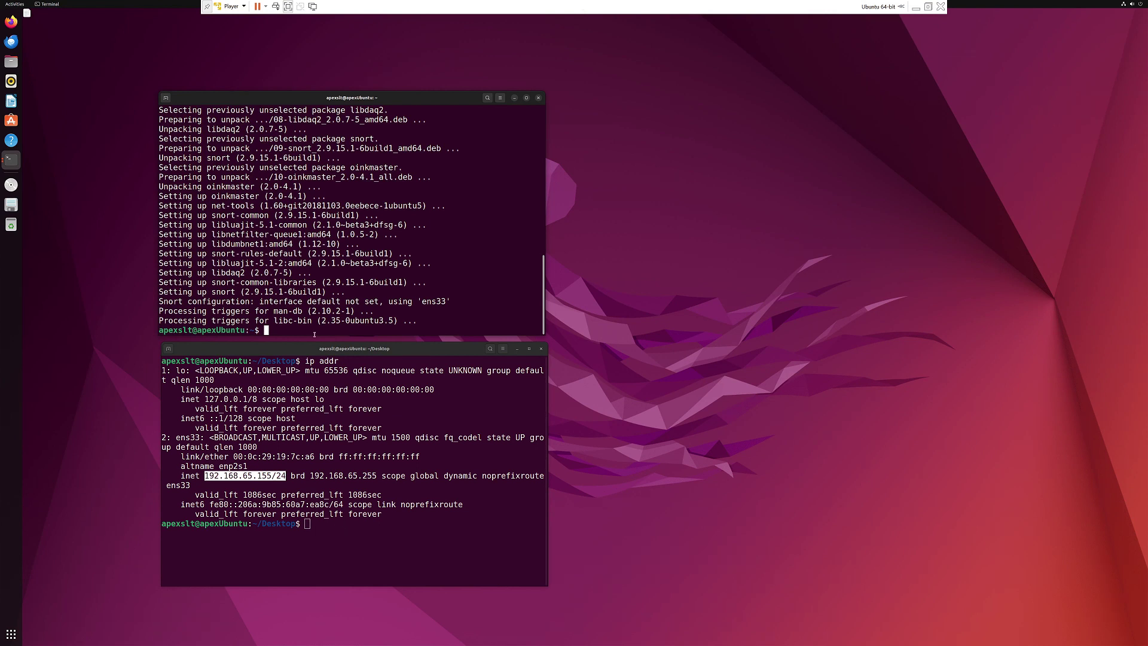
{"action": "type", "text": "sudo"}
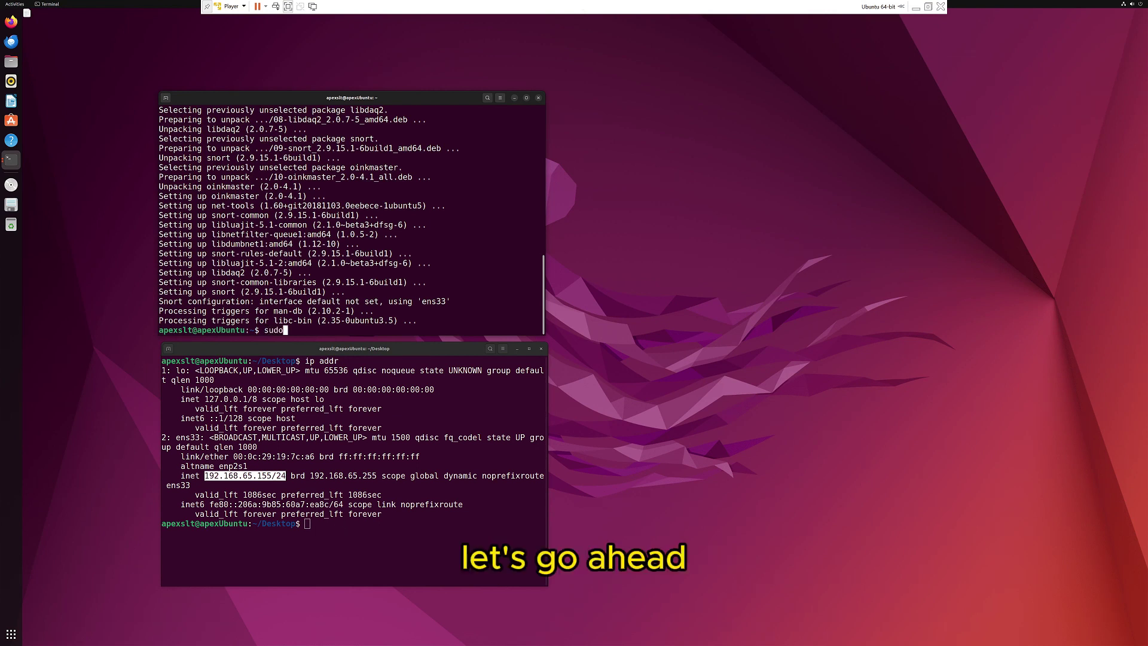
{"action": "type", "text": " ip link set"}
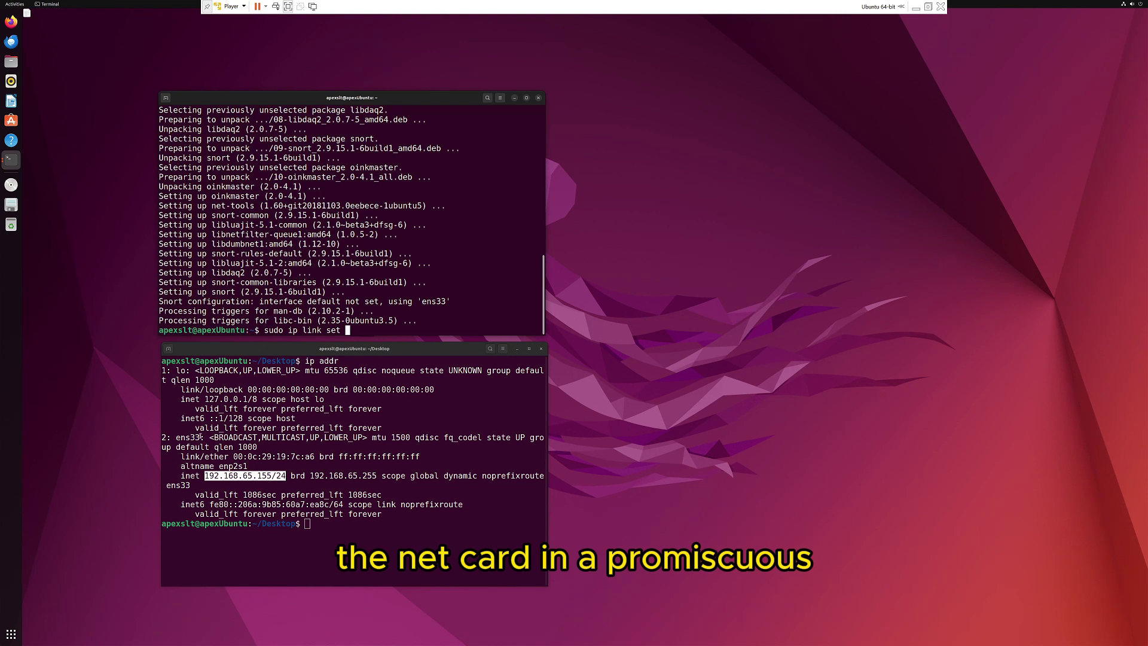
- Copy the interface name ens33 and enable promiscuous mode on it
{"action": "double_click", "coordinate": [190, 437]}
{"action": "left_click_drag", "start_coordinate": [181, 437], "coordinate": [176, 438]}
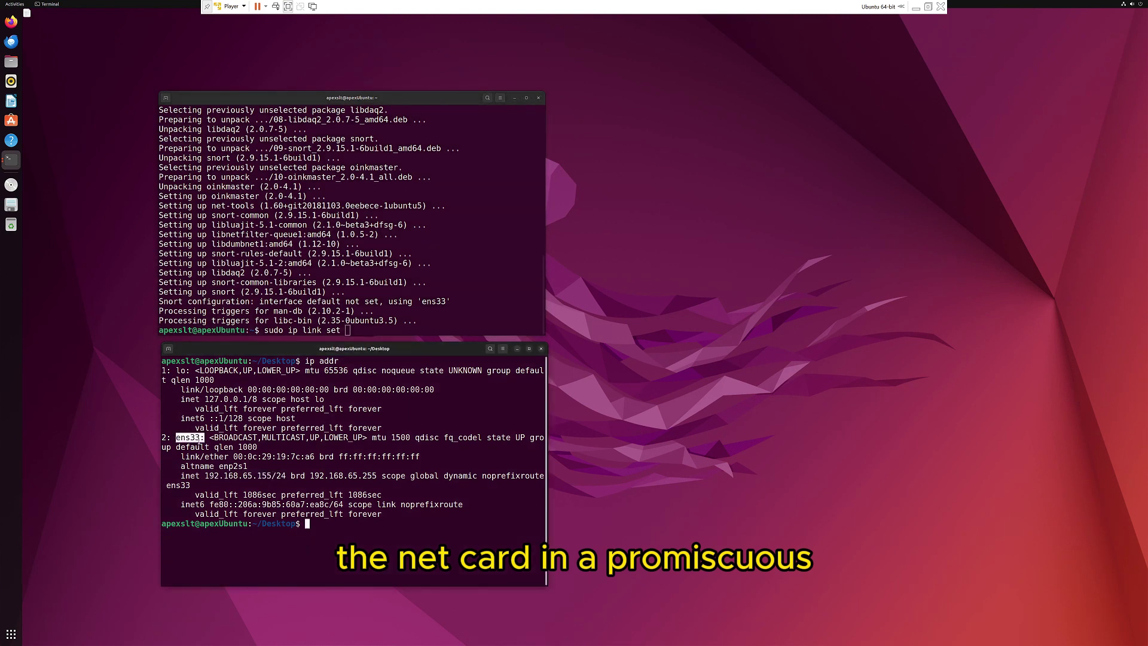
{"action": "left_click", "coordinate": [359, 296]}
{"action": "type", "text": "ens3"}
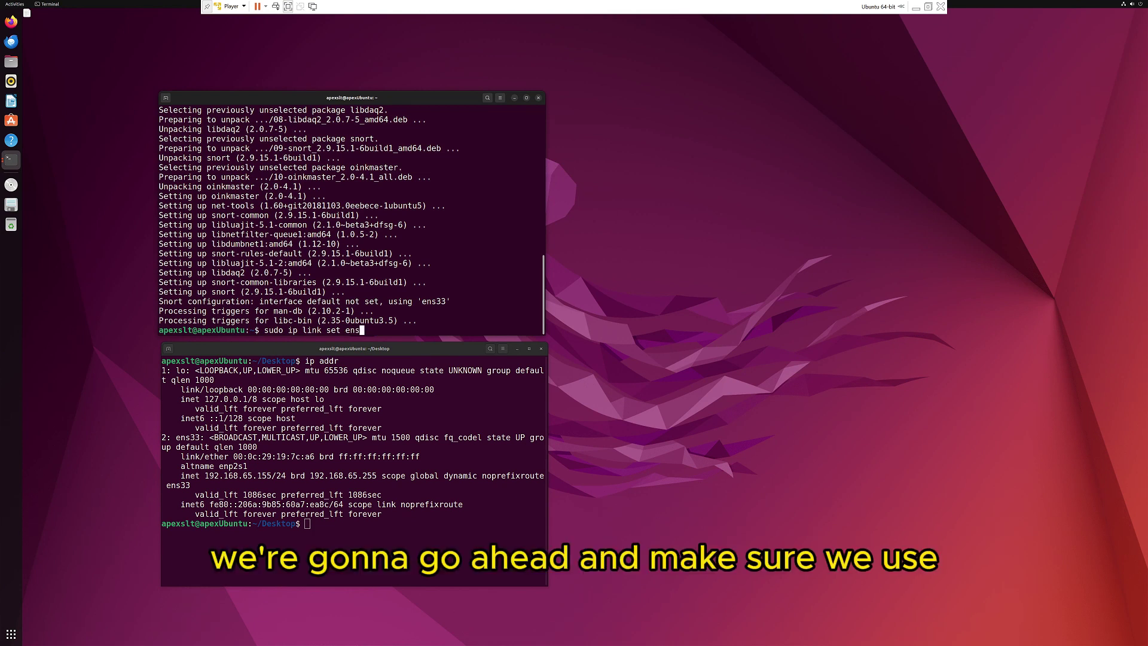
{"action": "type", "text": "3 promisc"}
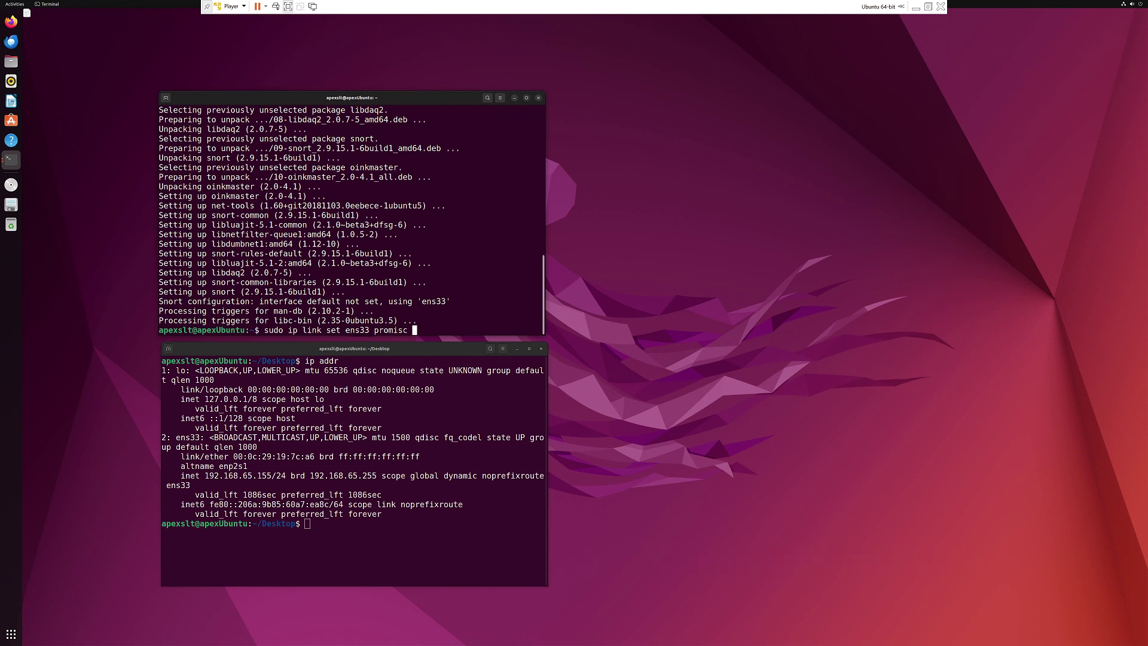
{"action": "type", "text": " on"}
{"action": "key", "text": "Return"}
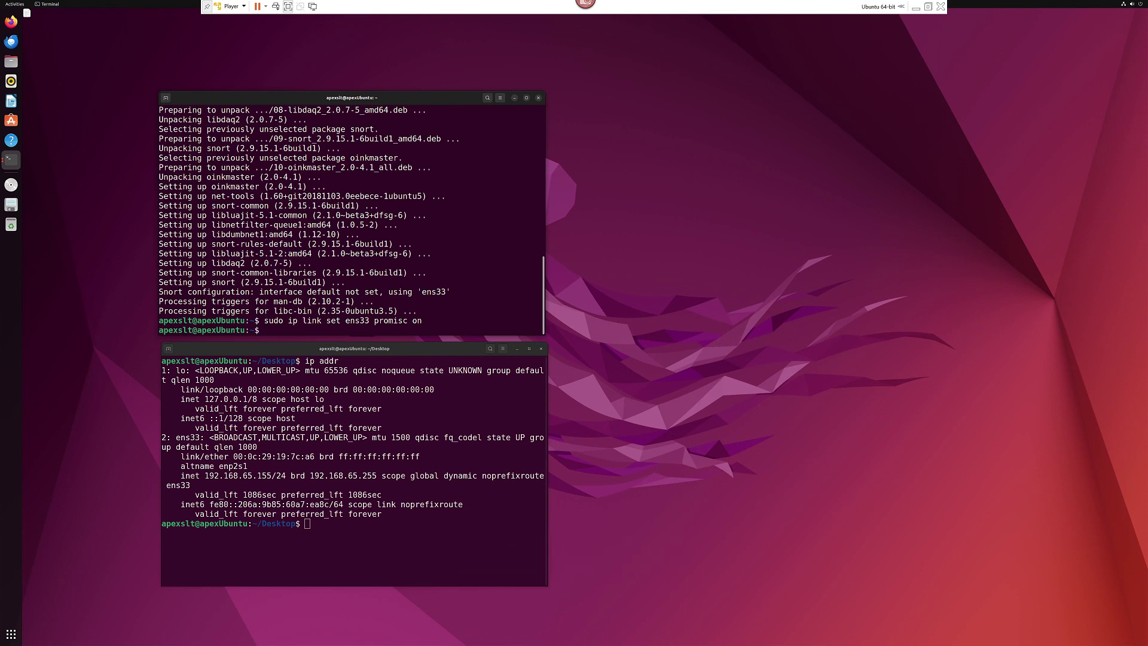
- Rerun ip addr in the second terminal and confirm ens33 shows the PROMISC flag
{"action": "left_click", "coordinate": [357, 525]}
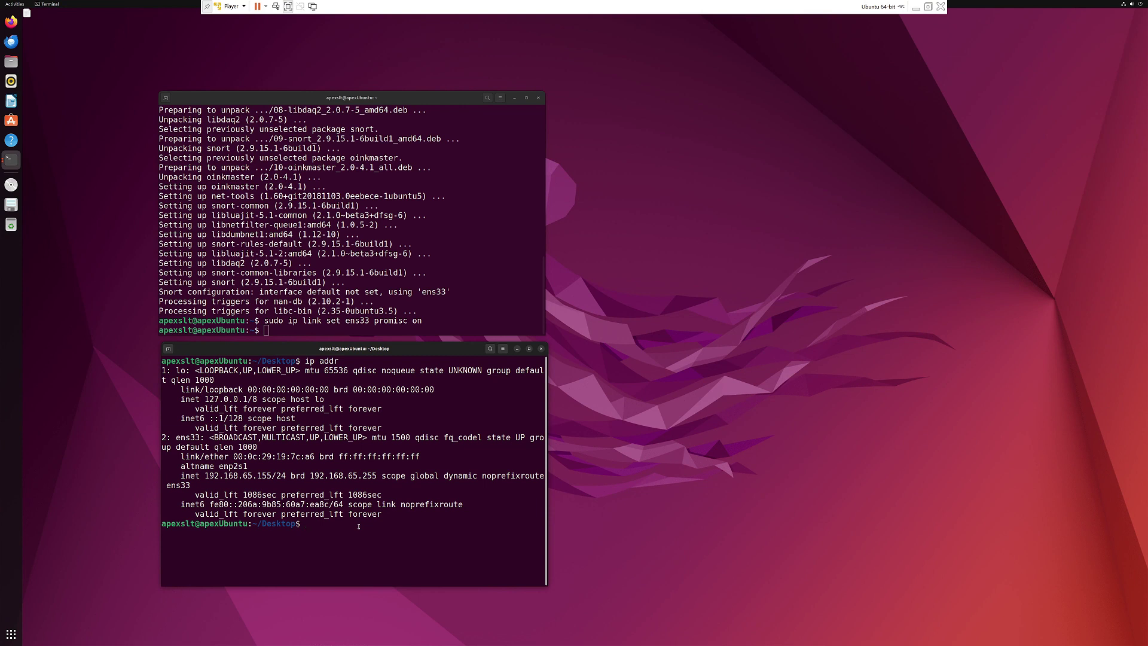
{"action": "type", "text": "ip addr"}
{"action": "key", "text": "Return"}
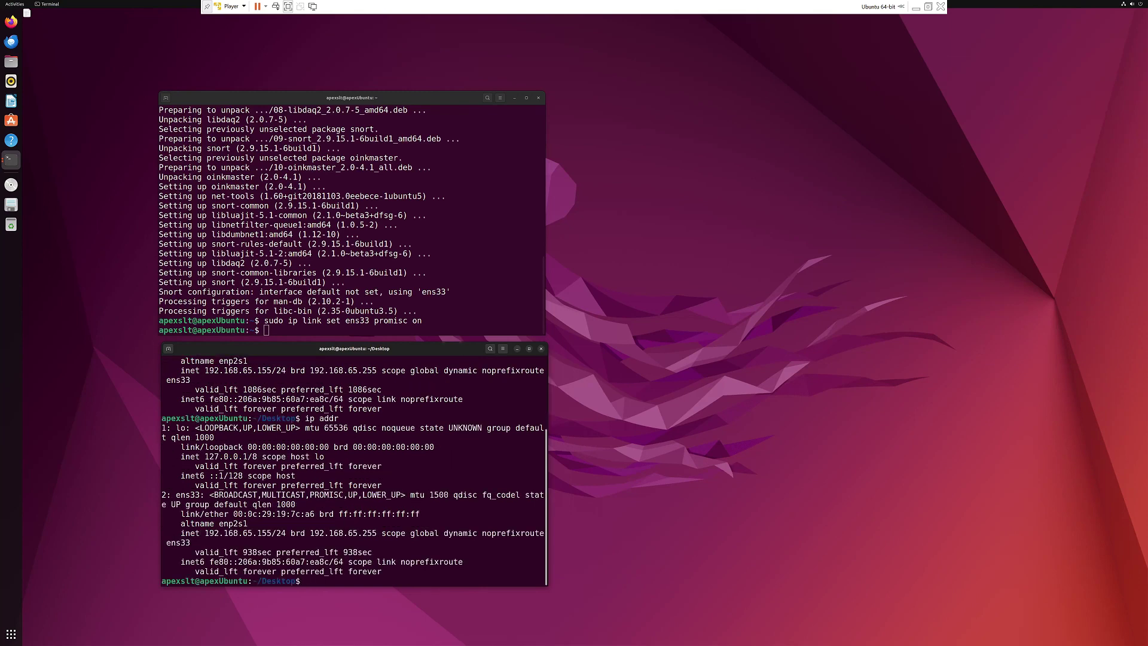
{"action": "left_click_drag", "start_coordinate": [306, 494], "coordinate": [347, 495]}
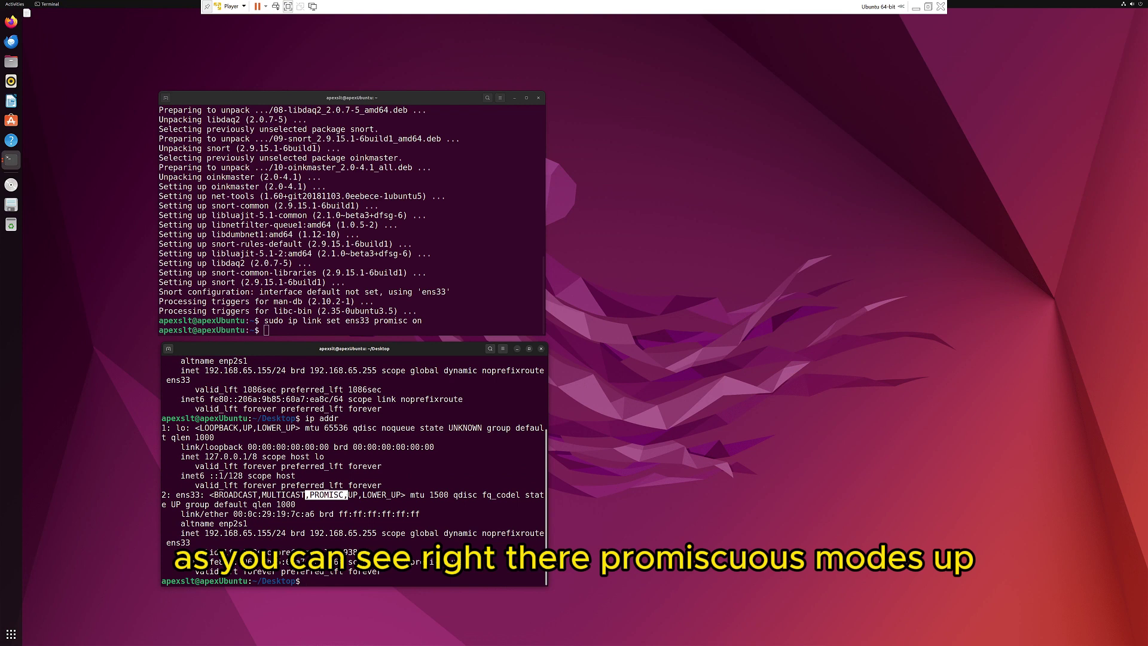
- Minimize the second terminal, install Vim with apt-get, and clear the screen
{"action": "left_click", "coordinate": [518, 349]}
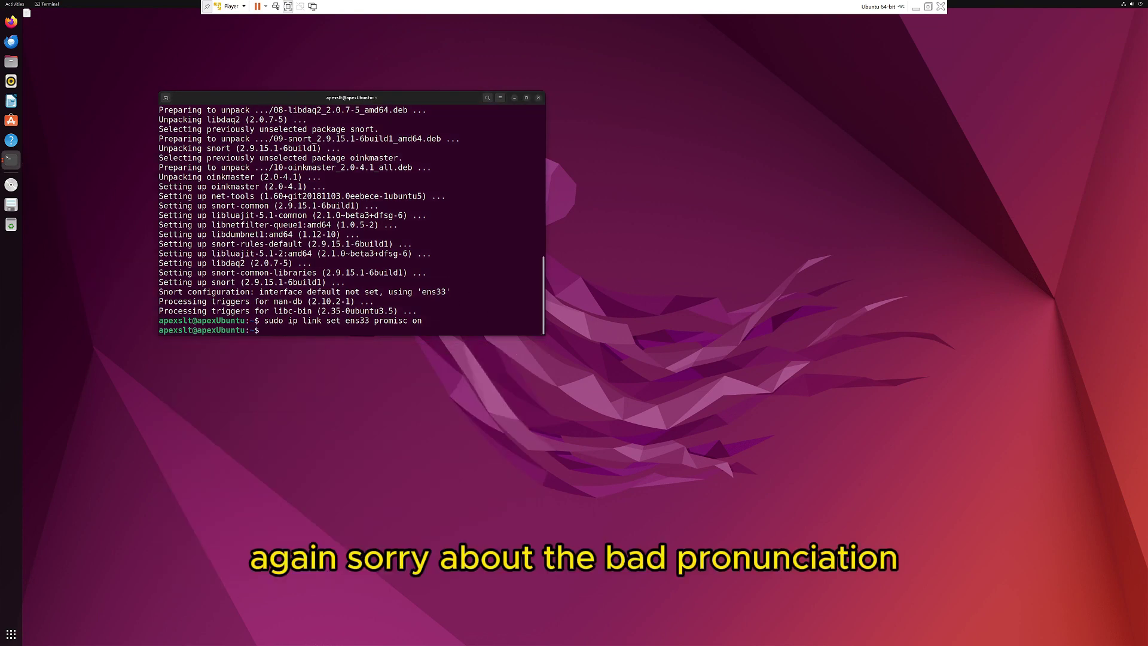
{"action": "type", "text": "sudo apt-get install vim -"}
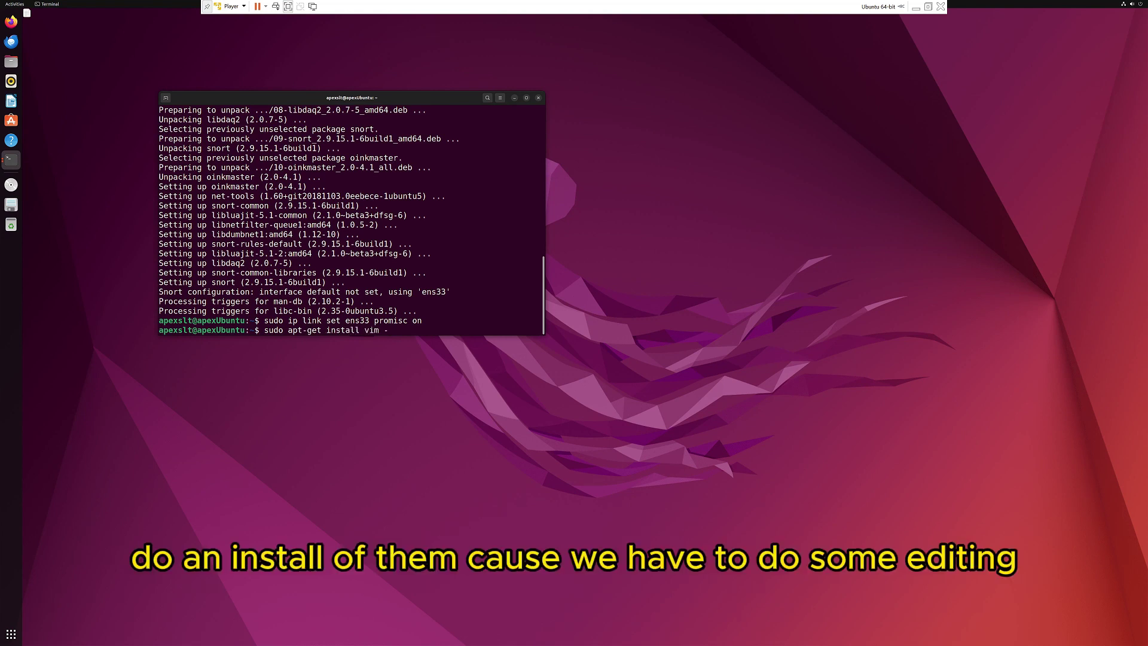
{"action": "type", "text": "y"}
{"action": "key", "text": "Return"}
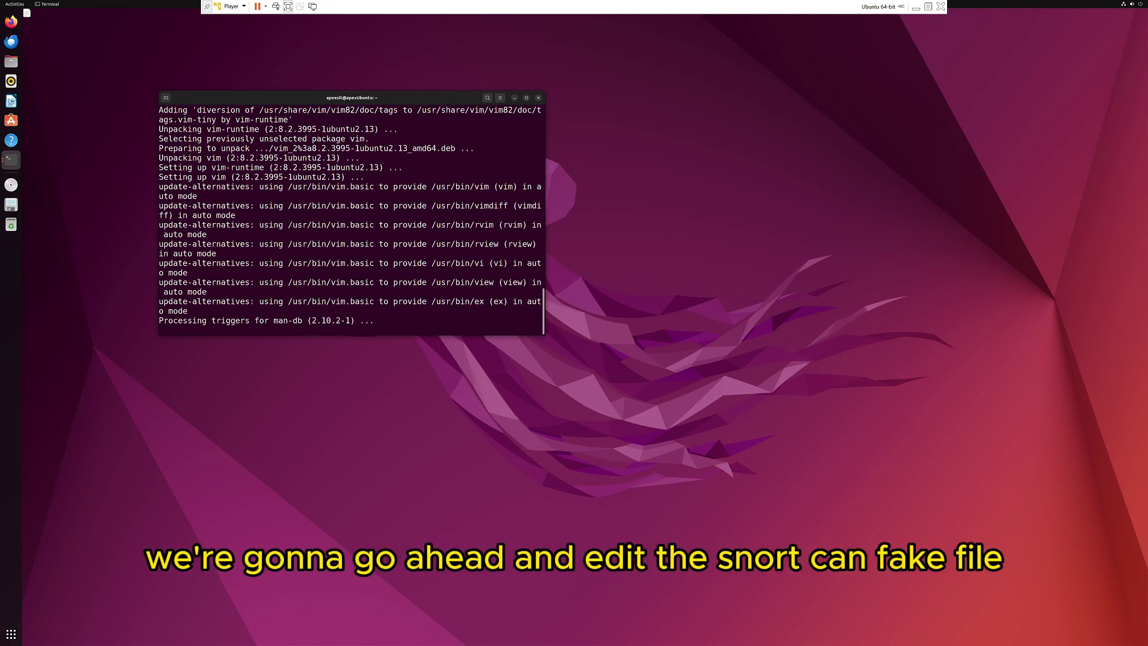
{"action": "type", "text": "clear"}
{"action": "key", "text": "Return"}
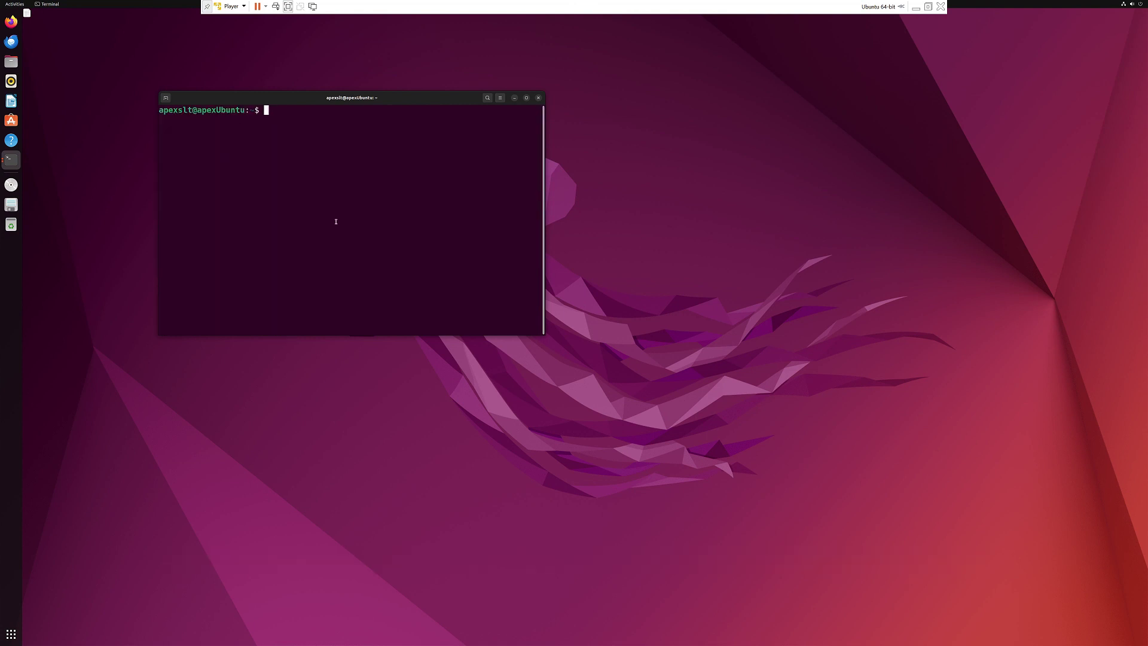
{"action": "type", "text": "sudo"}
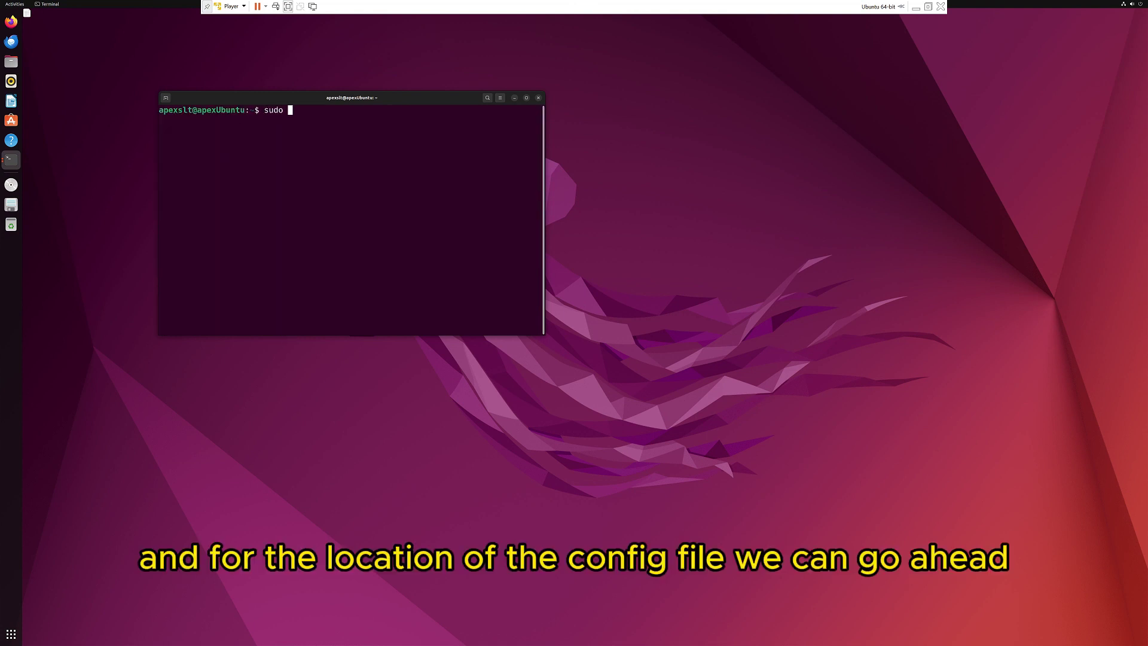
{"action": "type", "text": " vim /etc/snort/"}
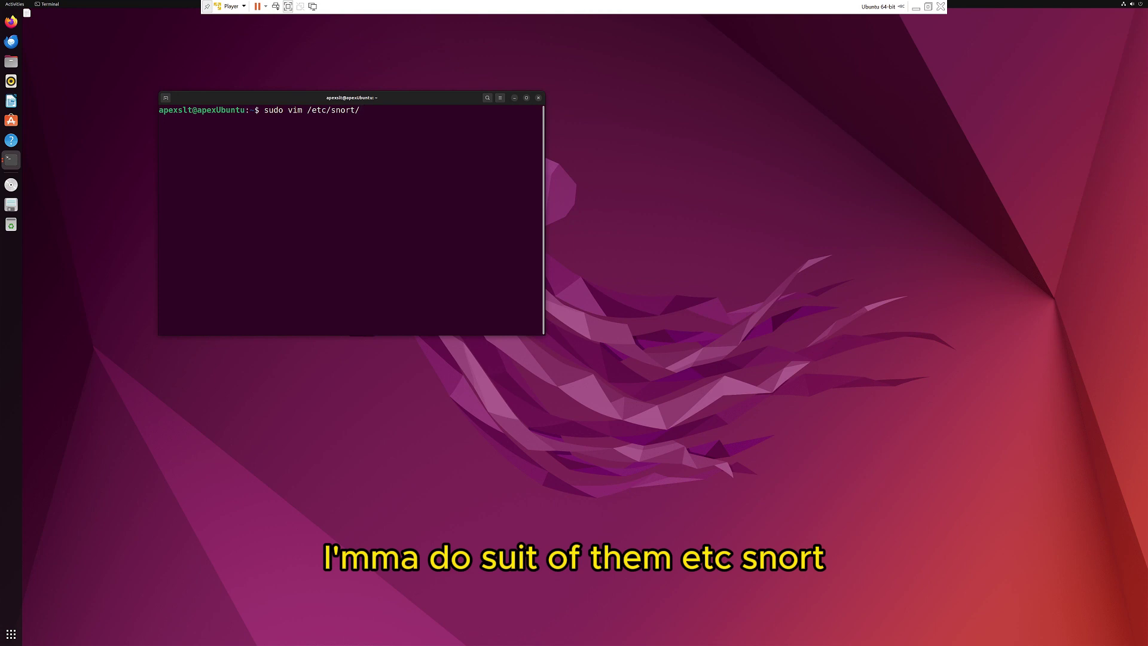
{"action": "type", "text": "snort."}
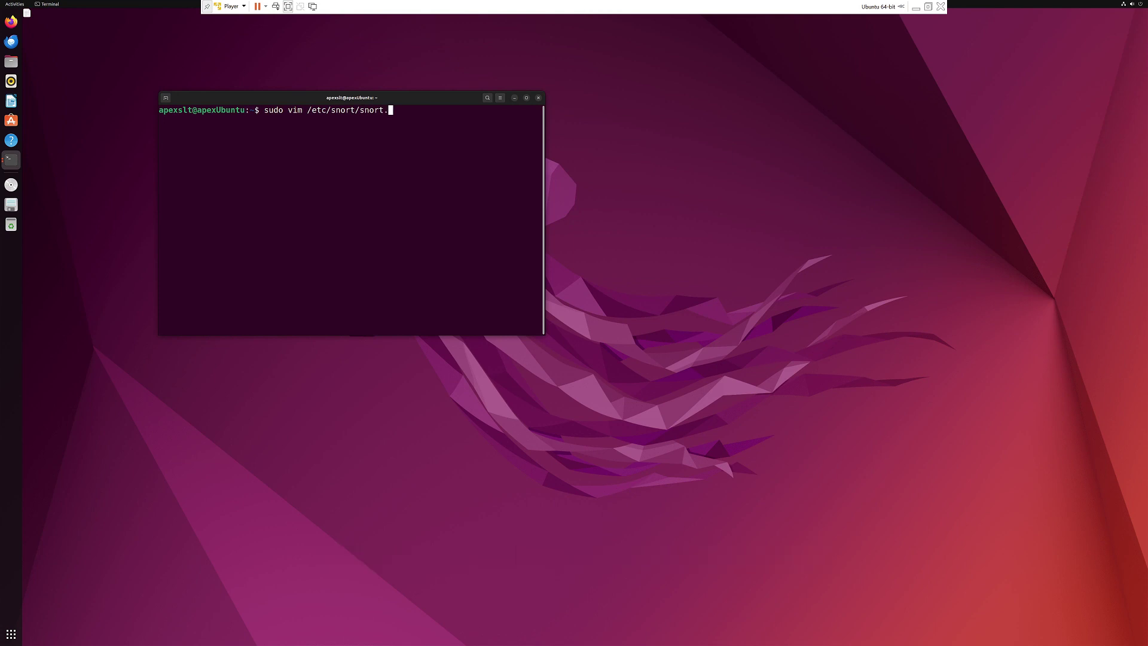
{"action": "type", "text": "conf"}
- Open /etc/snort/snort.conf with sudo vim and move down to the Step #1 network variables
{"action": "key", "text": "Return"}
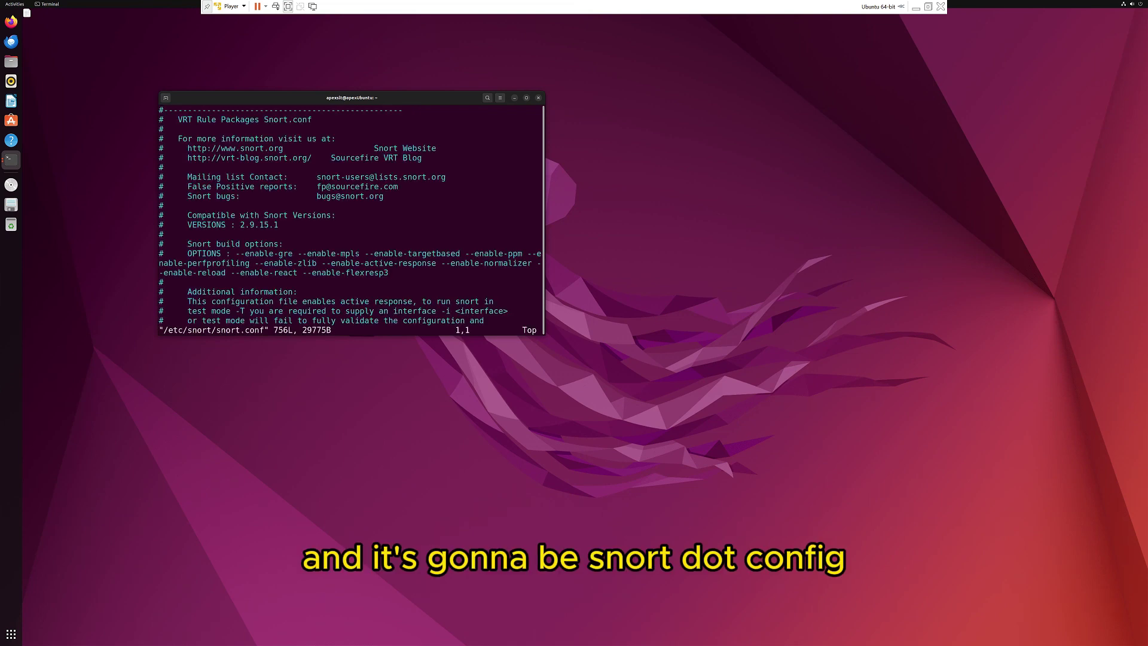
{"action": "key", "text": "Down"}
{"action": "key", "text": "Down"}
{"action": "key", "text": "Down"}
{"action": "key", "text": "Down"}
{"action": "key", "text": "Down"}
{"action": "key", "text": "Down"}
{"action": "key", "text": "Down"}
{"action": "key", "text": "Down"}
{"action": "key", "text": "Down"}
{"action": "key", "text": "Down"}
{"action": "key", "text": "Down"}
{"action": "key", "text": "Down"}
{"action": "key", "text": "Down"}
{"action": "key", "text": "Down"}
{"action": "key", "text": "Down"}
{"action": "key", "text": "Down"}
{"action": "key", "text": "Down"}
{"action": "key", "text": "Down"}
{"action": "key", "text": "Down"}
{"action": "key", "text": "Down"}
{"action": "key", "text": "Down"}
{"action": "key", "text": "Down"}
{"action": "key", "text": "Down"}
{"action": "key", "text": "Down"}
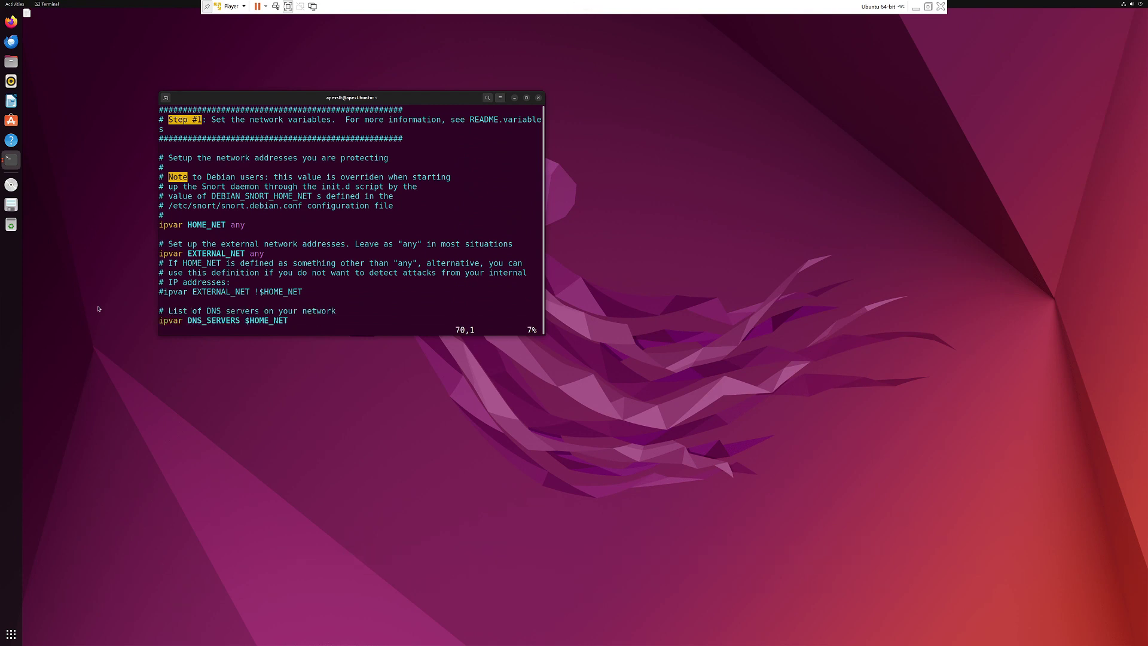
- Open a Desktop terminal below Vim, run ip addr, and mark 192.168.65.155/24
{"action": "right_click", "coordinate": [100, 307]}
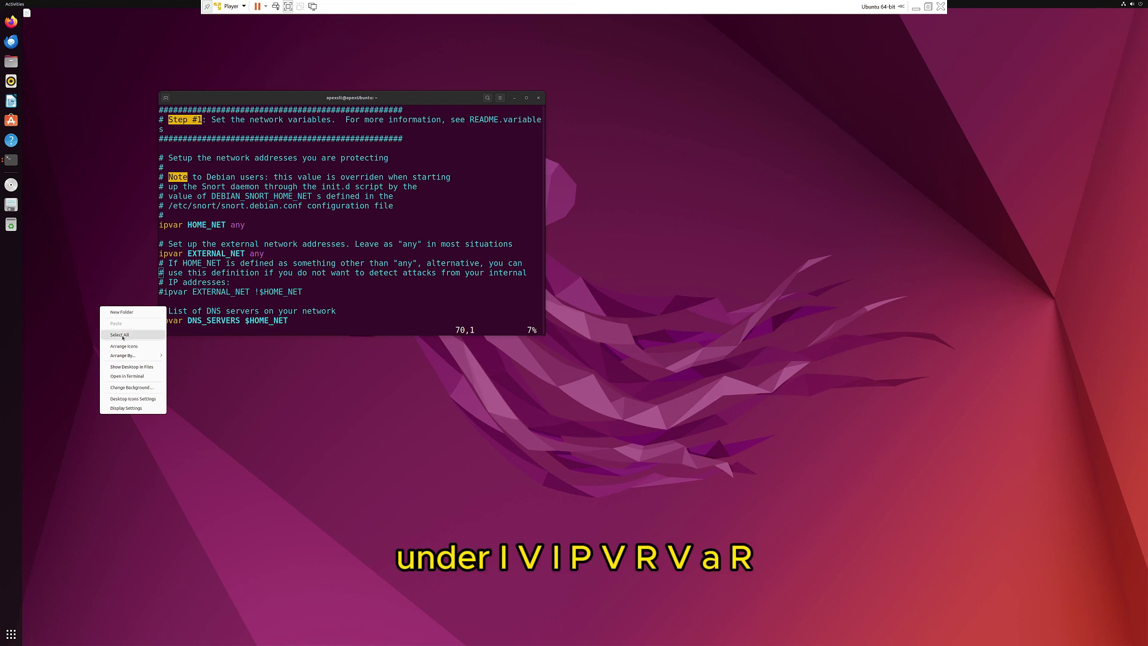
{"action": "left_click", "coordinate": [130, 376]}
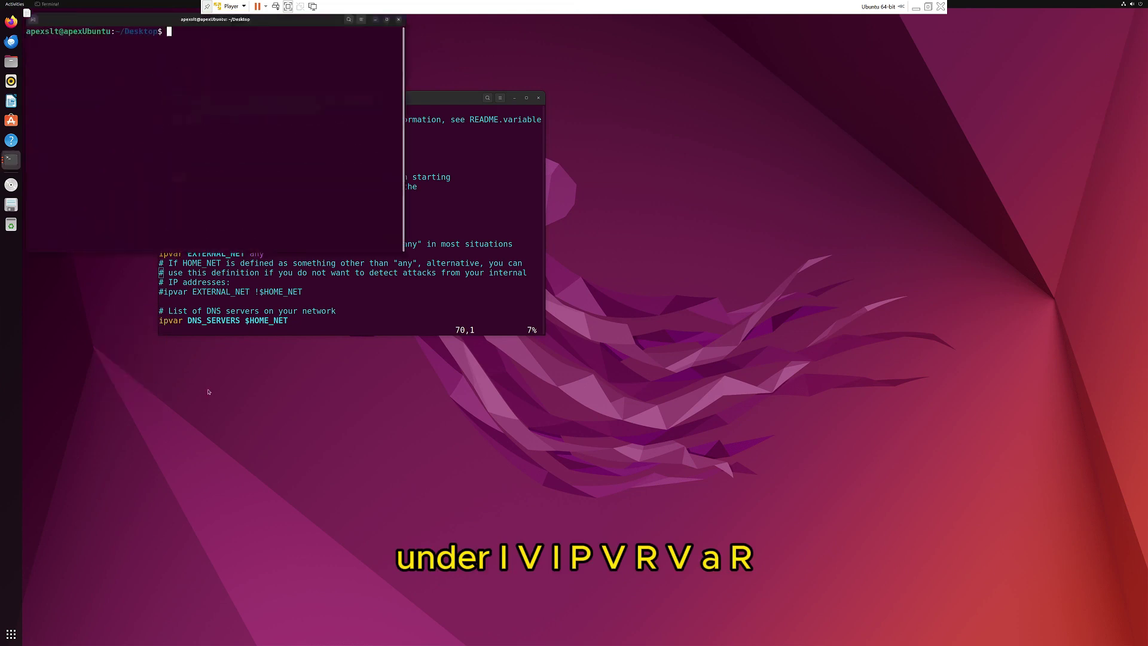
{"action": "mouse_move", "coordinate": [122, 15]}
{"action": "left_mouse_down"}
{"action": "mouse_move", "coordinate": [220, 365]}
{"action": "mouse_move", "coordinate": [257, 350]}
{"action": "left_mouse_up"}
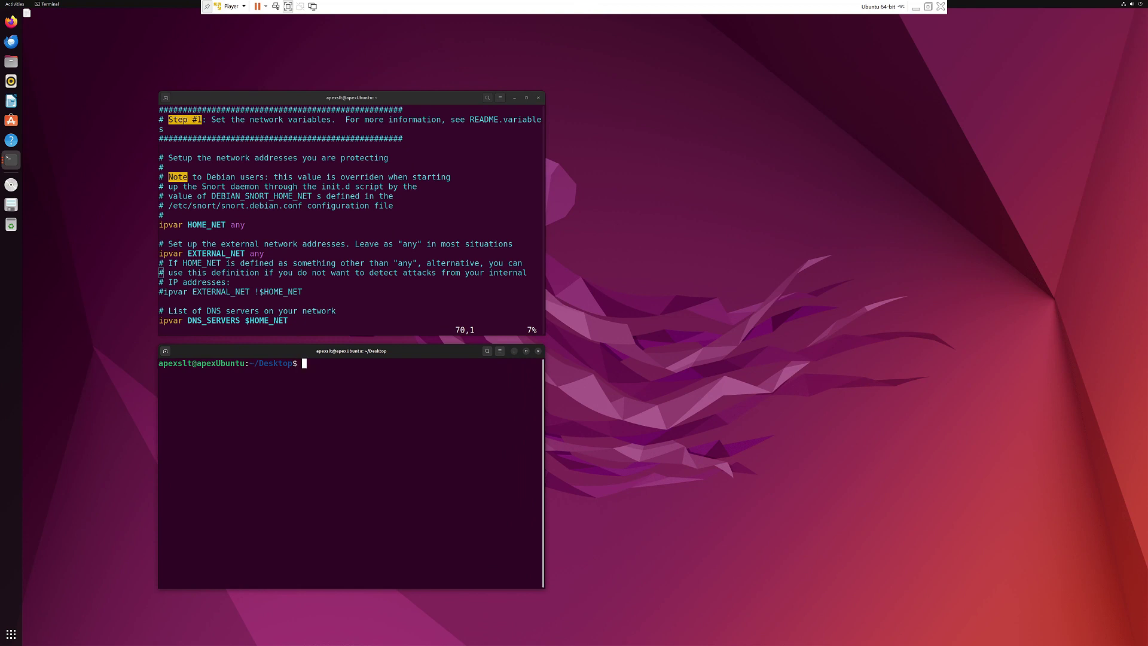
{"action": "type", "text": "ip addr"}
{"action": "key", "text": "Return"}
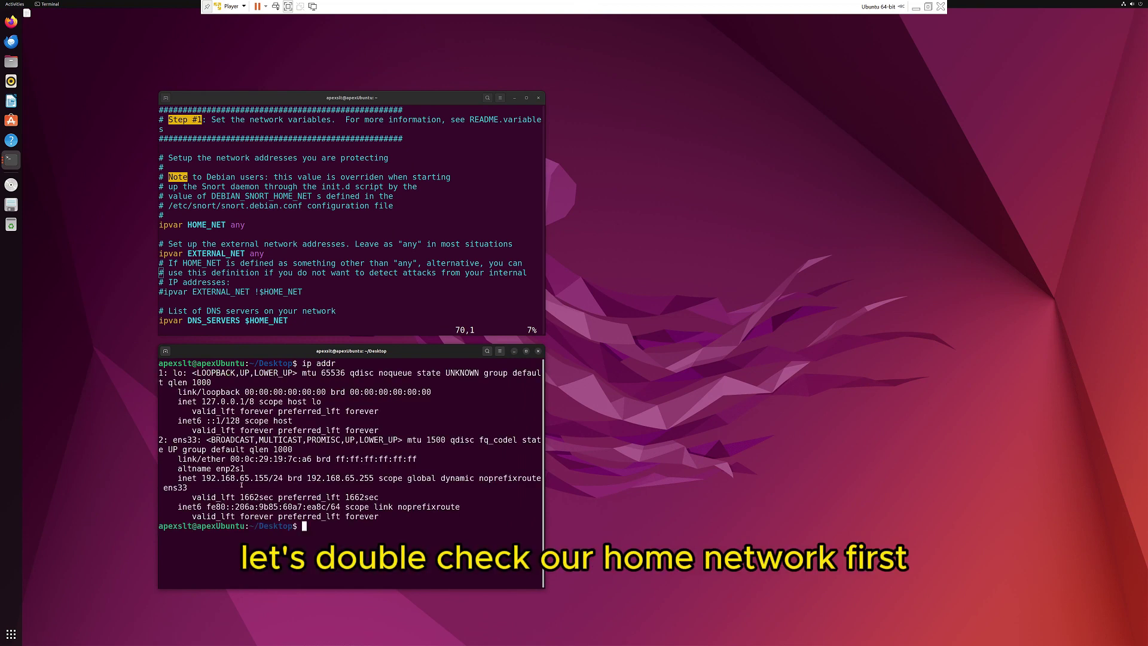
{"action": "left_click_drag", "start_coordinate": [267, 479], "coordinate": [207, 479]}
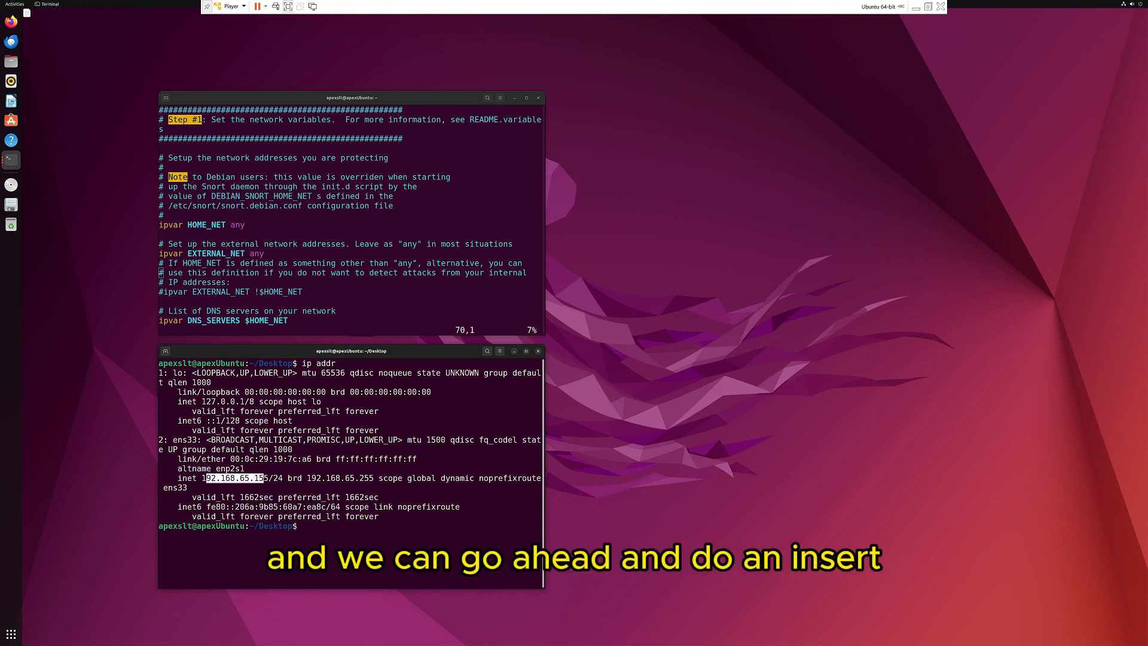
{"action": "type", "text": "clear"}
- Change HOME_NET from any to 192.168.65.0/24 in snort.conf, then save with :wq
{"action": "key", "text": "k"}
{"action": "key", "text": "k"}
{"action": "key", "text": "k"}
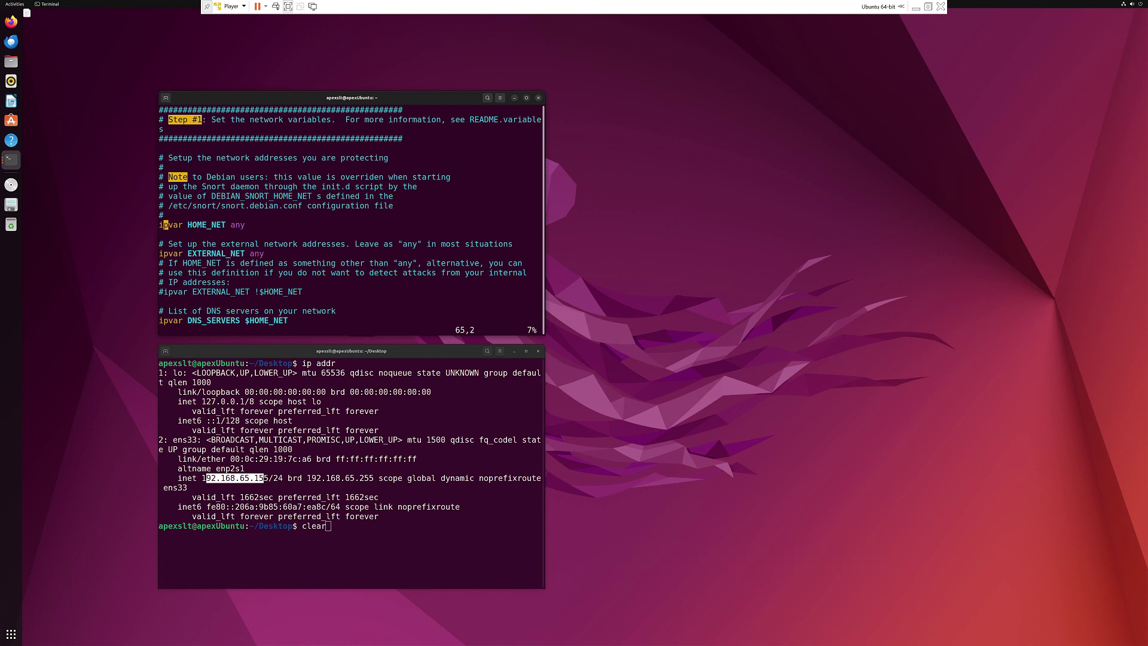
{"action": "key", "text": "l"}
{"action": "key", "text": "l"}
{"action": "key", "text": "l"}
{"action": "key", "text": "l"}
{"action": "key", "text": "l"}
{"action": "key", "text": "l"}
{"action": "key", "text": "l"}
{"action": "key", "text": "l"}
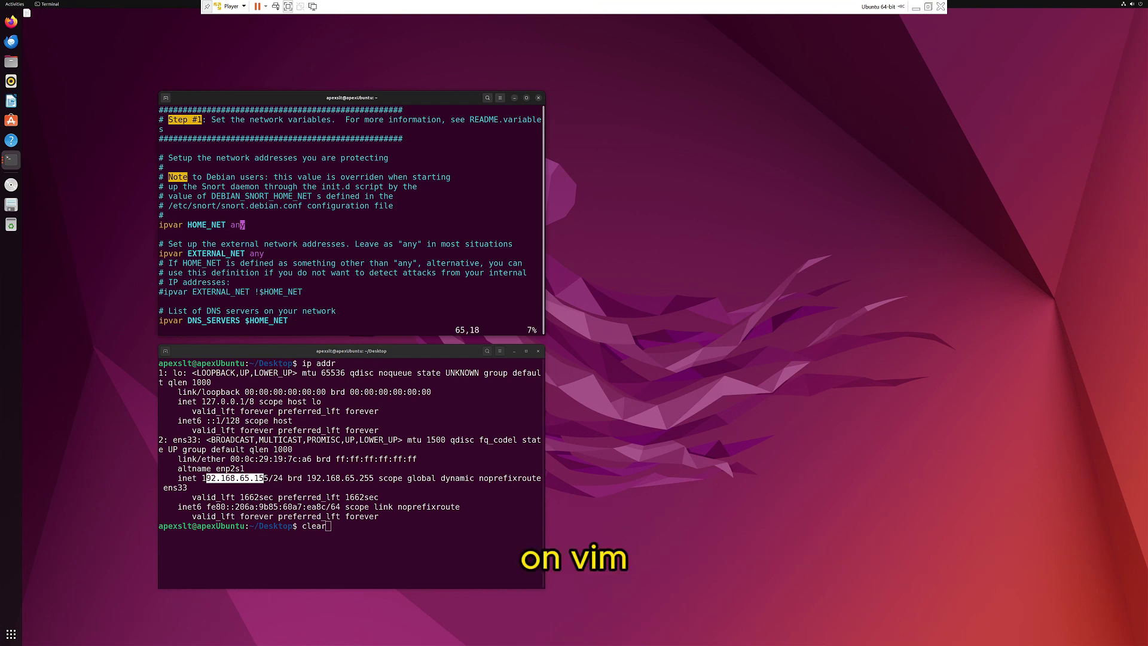
{"action": "key", "text": "a"}
{"action": "key", "text": "BackSpace"}
{"action": "key", "text": "BackSpace"}
{"action": "key", "text": "BackSpace"}
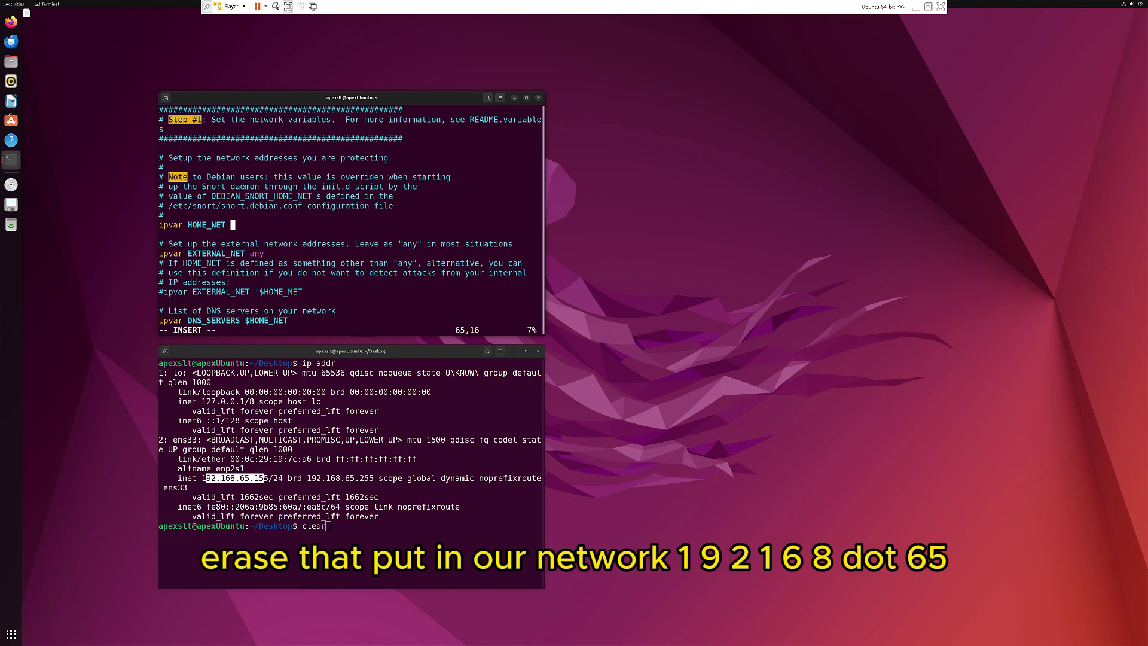
{"action": "type", "text": "192.168.65"}
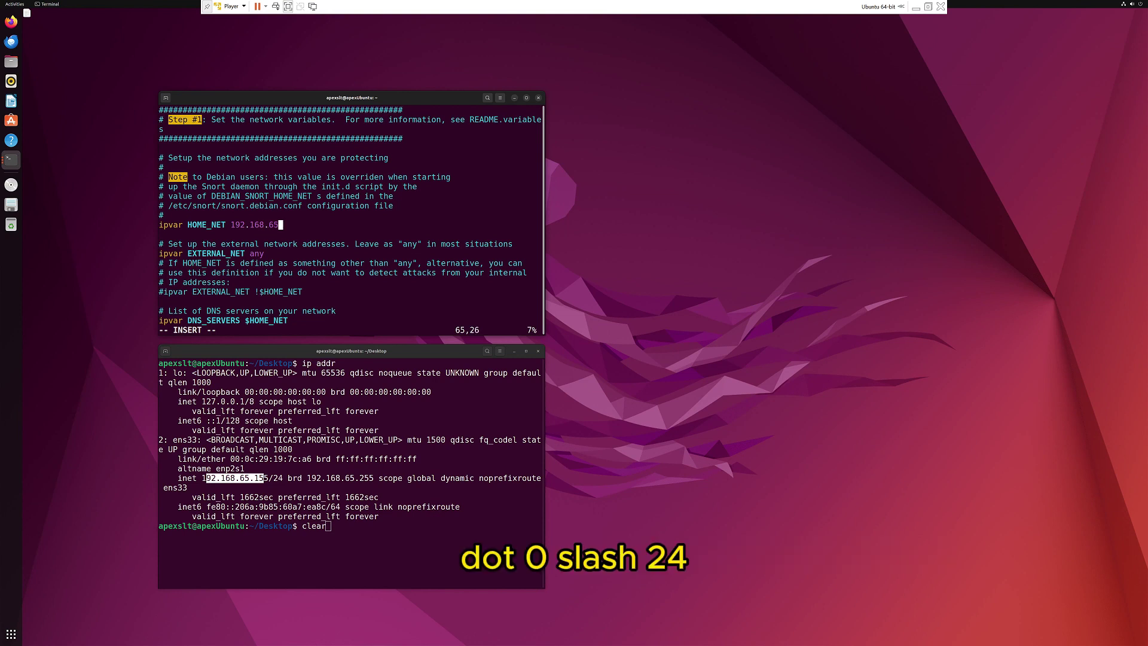
{"action": "type", "text": ".0/24"}
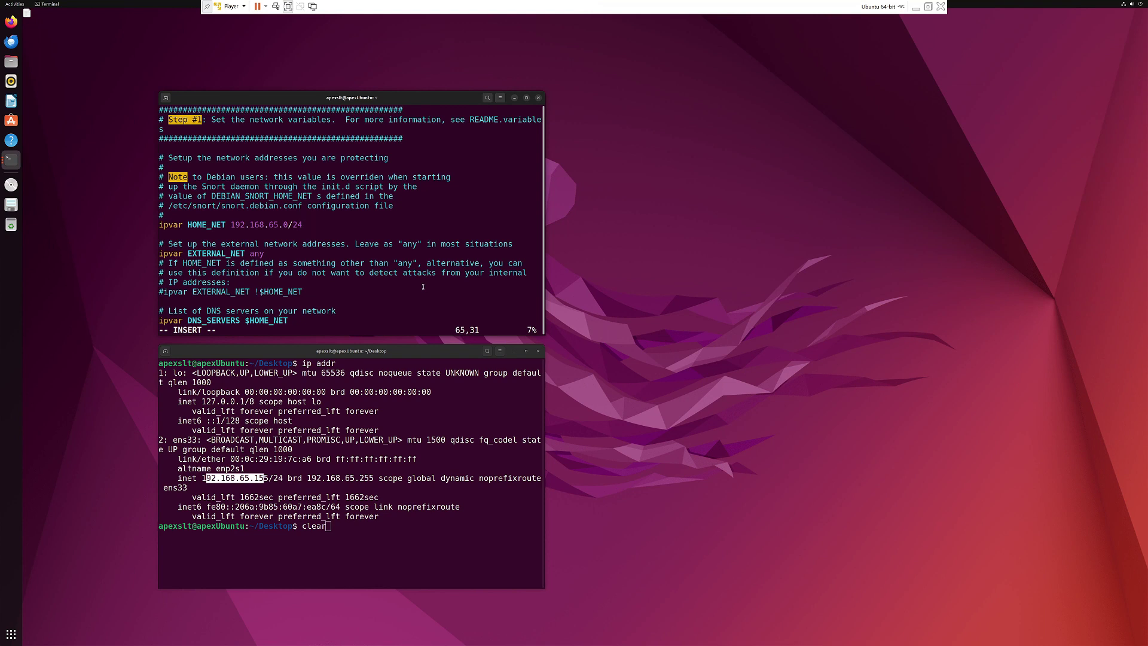
{"action": "key", "text": "Escape"}
{"action": "type", "text": ":wq"}
{"action": "key", "text": "Return"}
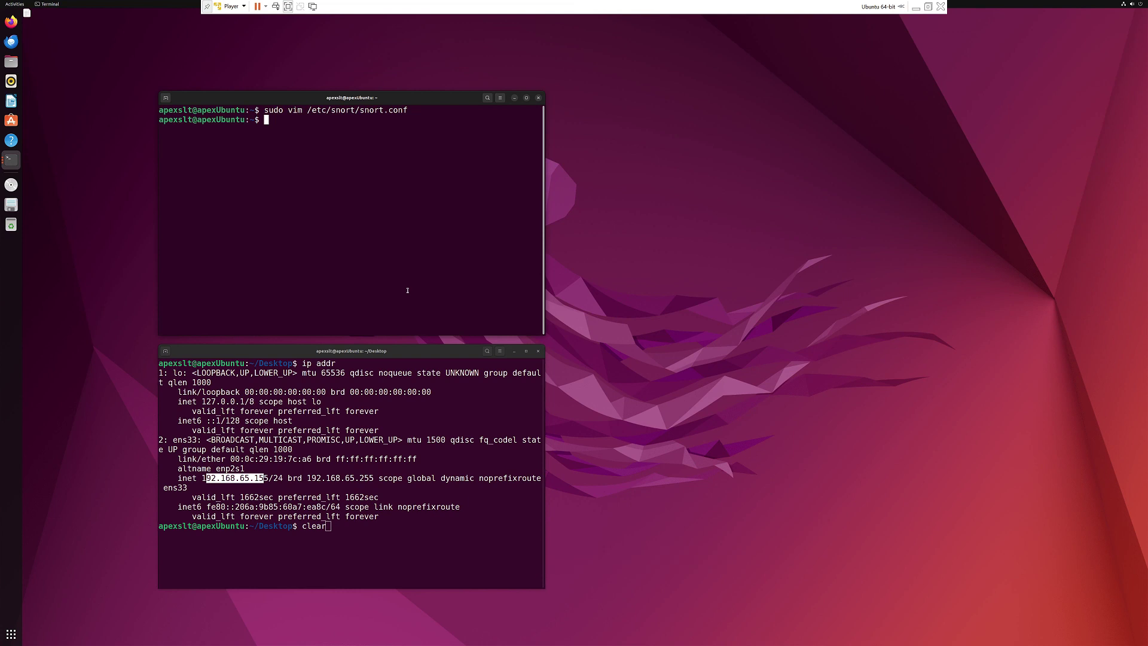
{"action": "type", "text": "clear"}
- Clear the screen and open /etc/snort/rules/local.rules in Vim using Tab completion
{"action": "key", "text": "Return"}
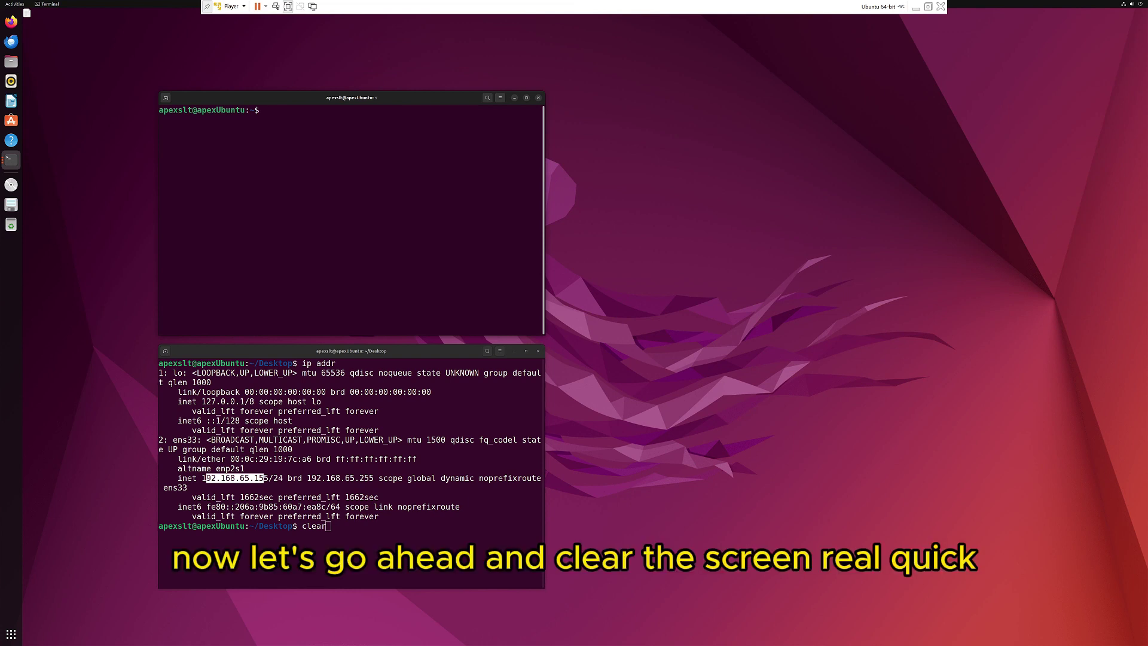
{"action": "type", "text": "sudo "}
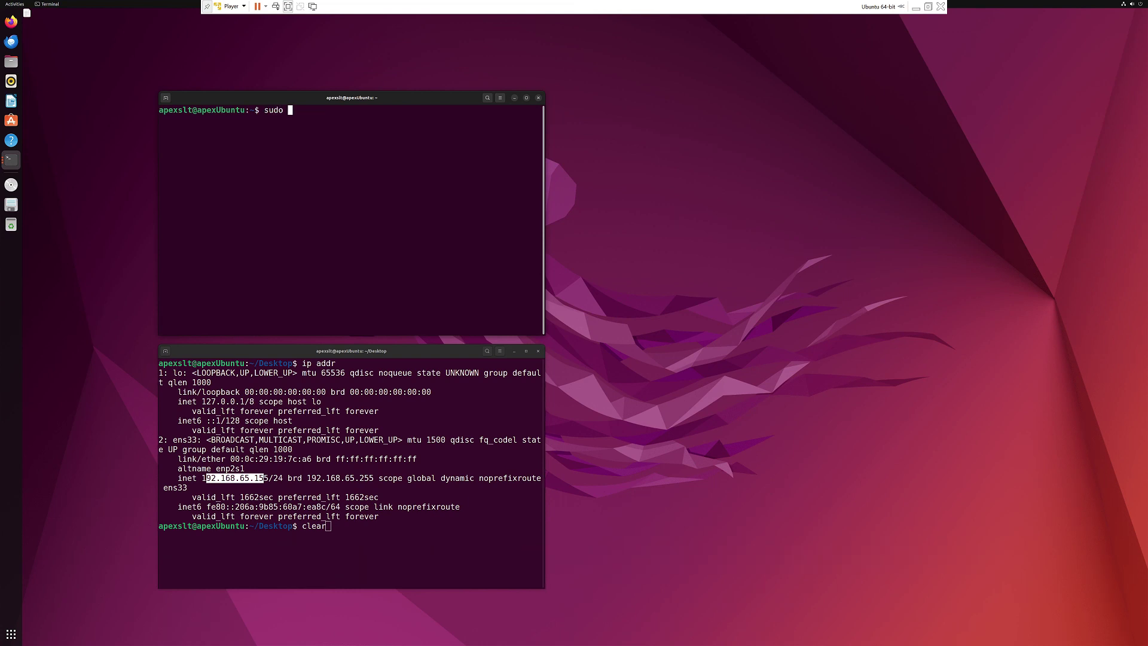
{"action": "type", "text": "vim /etc/snor"}
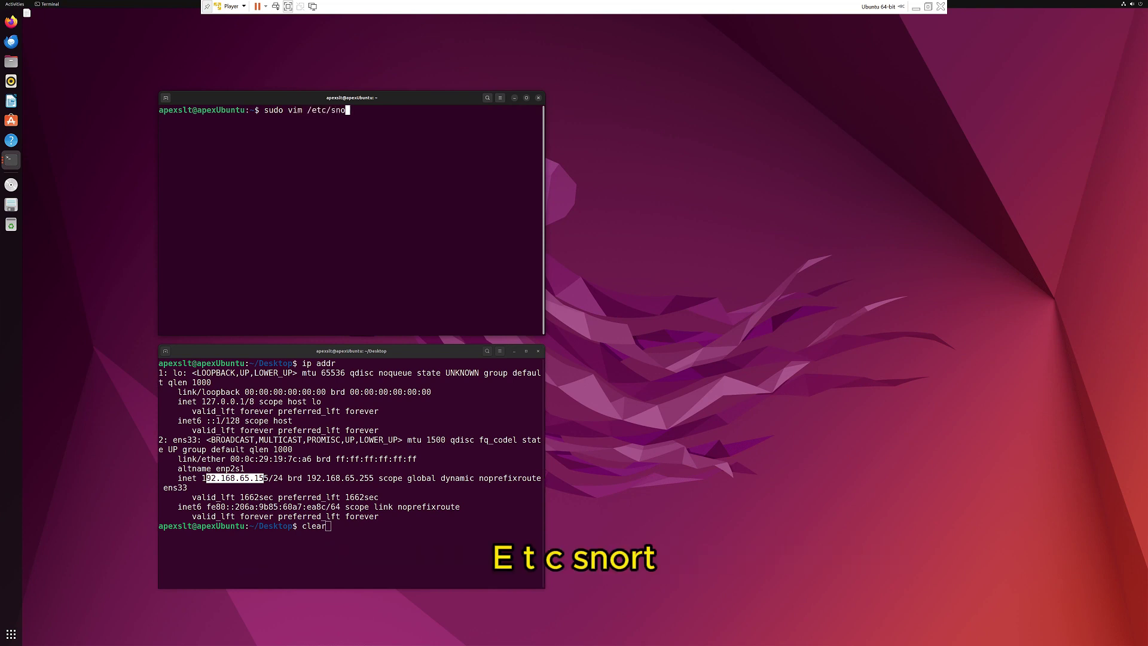
{"action": "type", "text": "t/r"}
{"action": "type", "text": "ules/lo"}
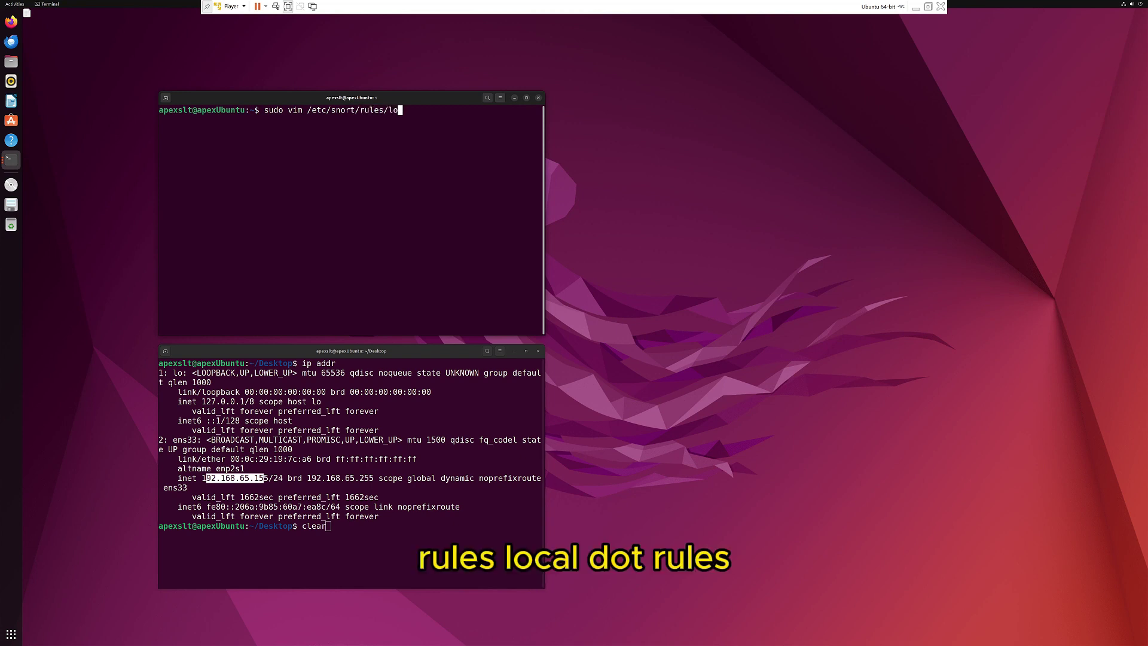
{"action": "key", "text": "Tab"}
{"action": "key", "text": "Return"}
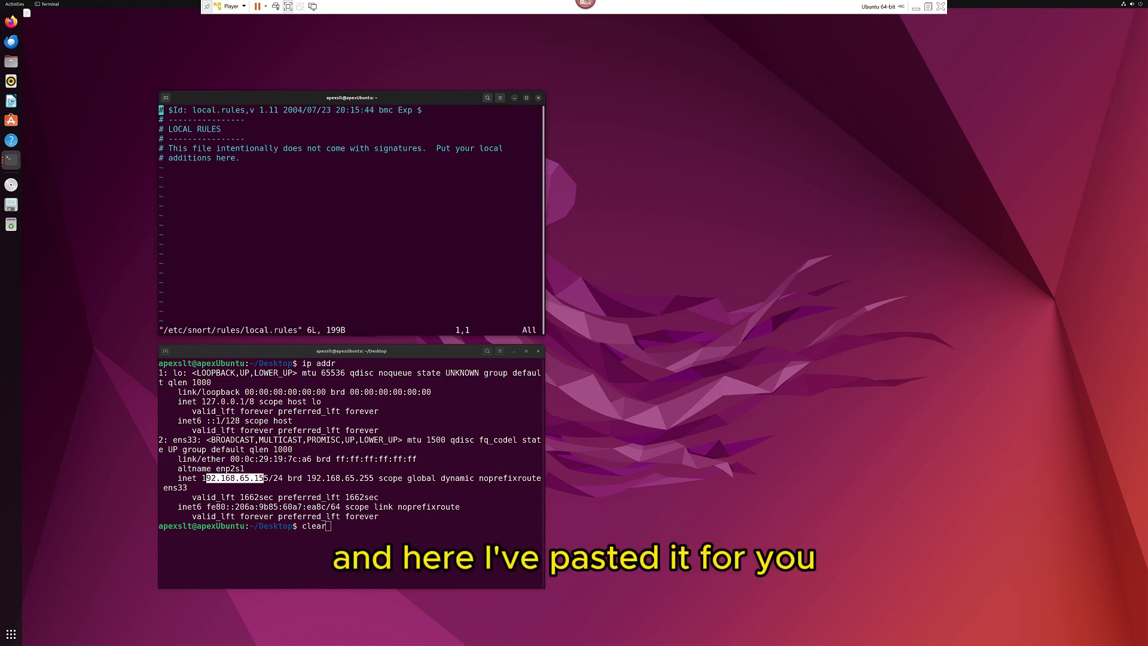
- Add an alert icmp rule to $HOME_NET saying 'ICMP Ping Has Been Detected!', then save
{"action": "key", "text": "G"}
{"action": "key", "text": "o"}
{"action": "key", "text": "Return"}
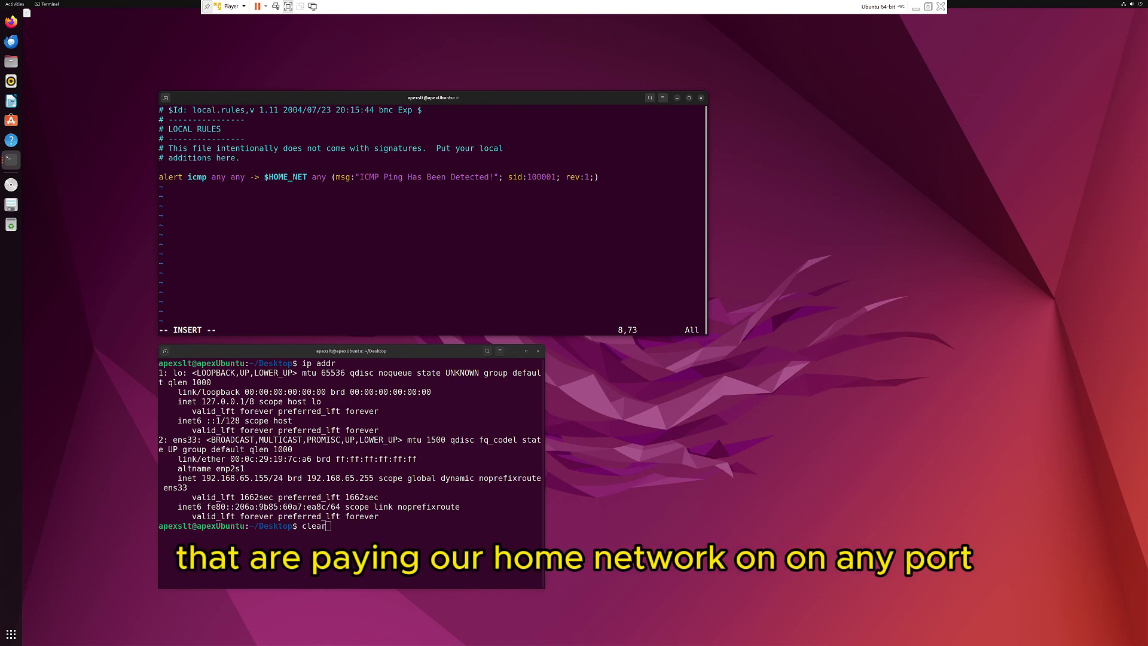
{"action": "key", "text": "Escape"}
{"action": "type", "text": ":"}
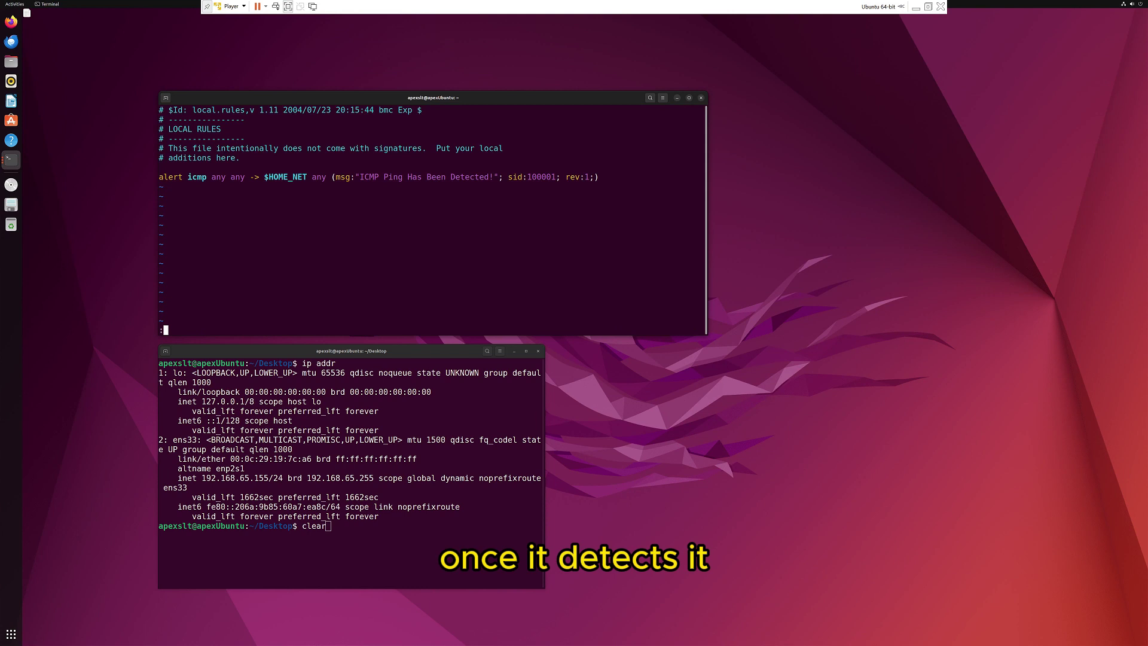
{"action": "type", "text": "wq"}
{"action": "key", "text": "Return"}
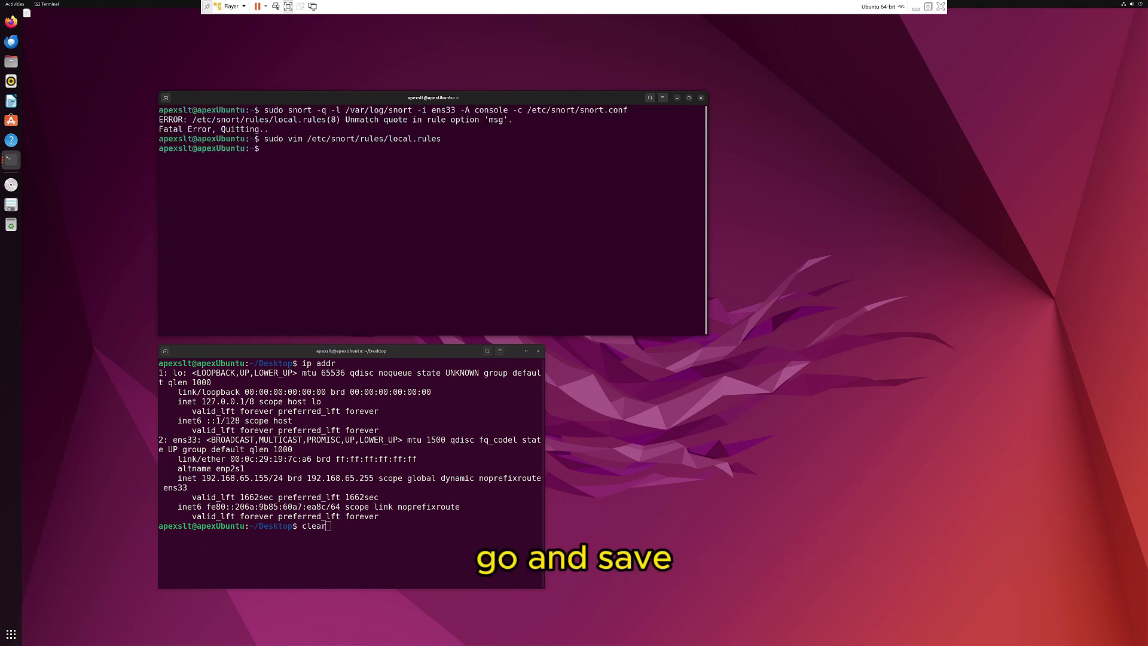
{"action": "type", "text": "clear"}
- Recall the earlier snort command and highlight its -q quiet mode and /var/log/snort log directory
{"action": "key", "text": "ctrl+l"}
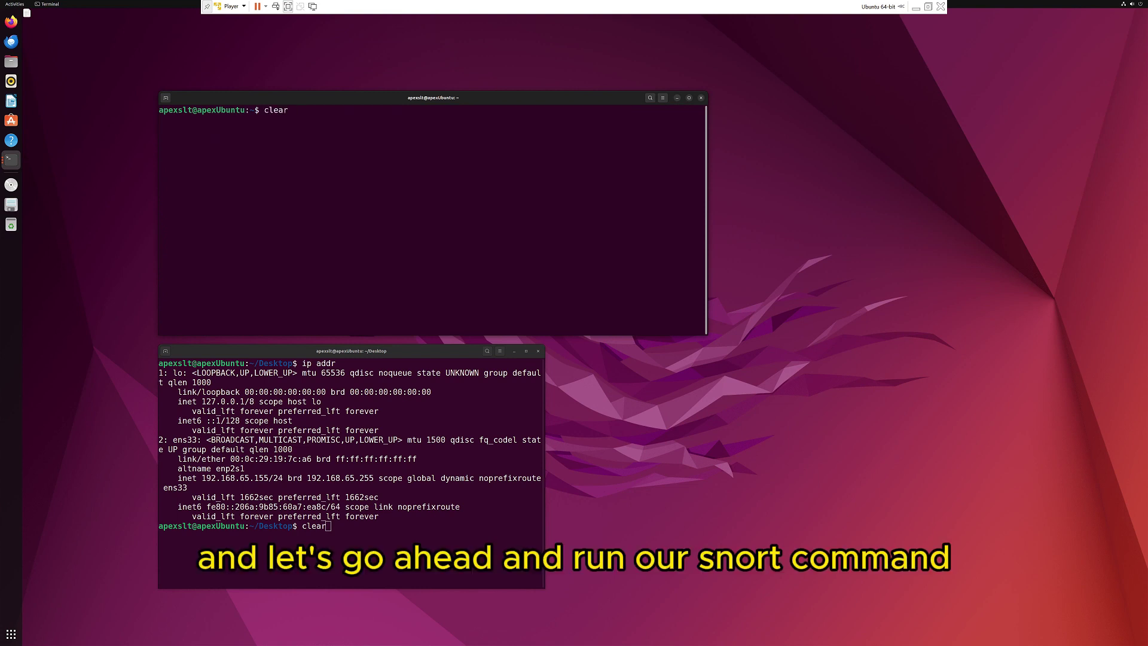
{"action": "key", "text": "Up"}
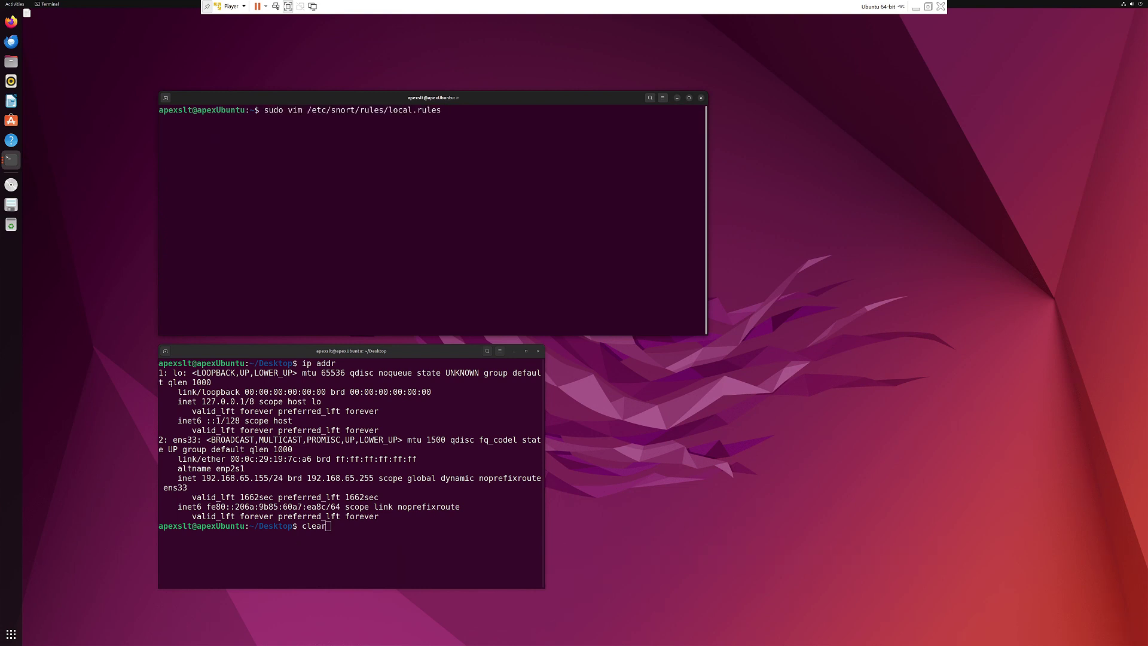
{"action": "key", "text": "Up"}
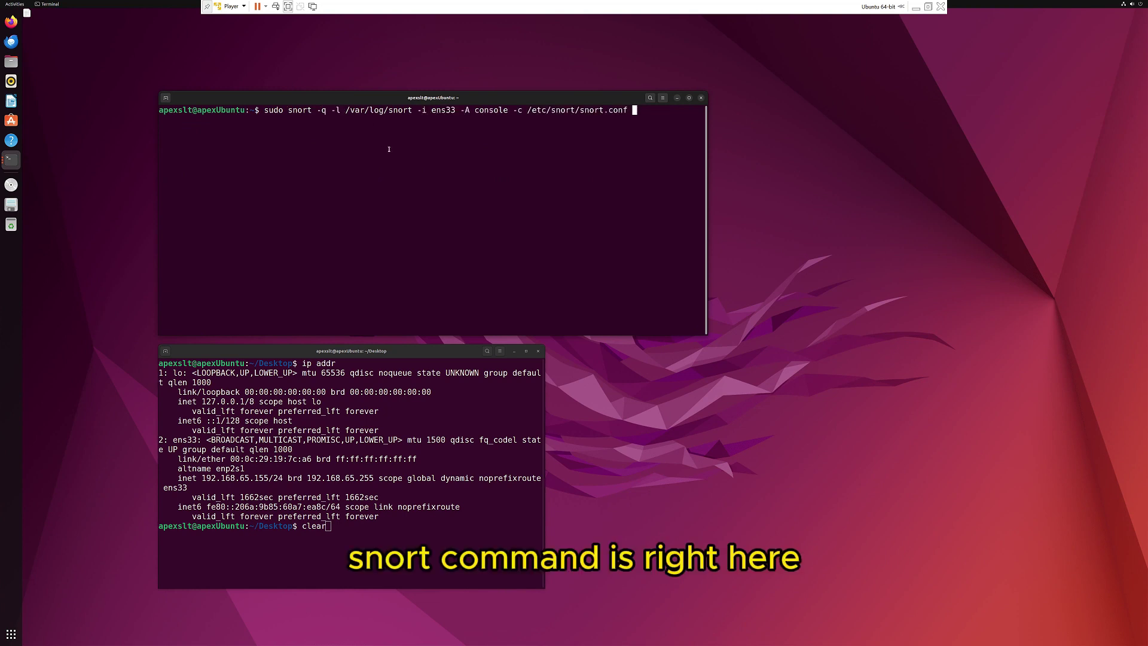
{"action": "left_click_drag", "start_coordinate": [287, 109], "coordinate": [344, 110]}
{"action": "left_click", "coordinate": [352, 141]}
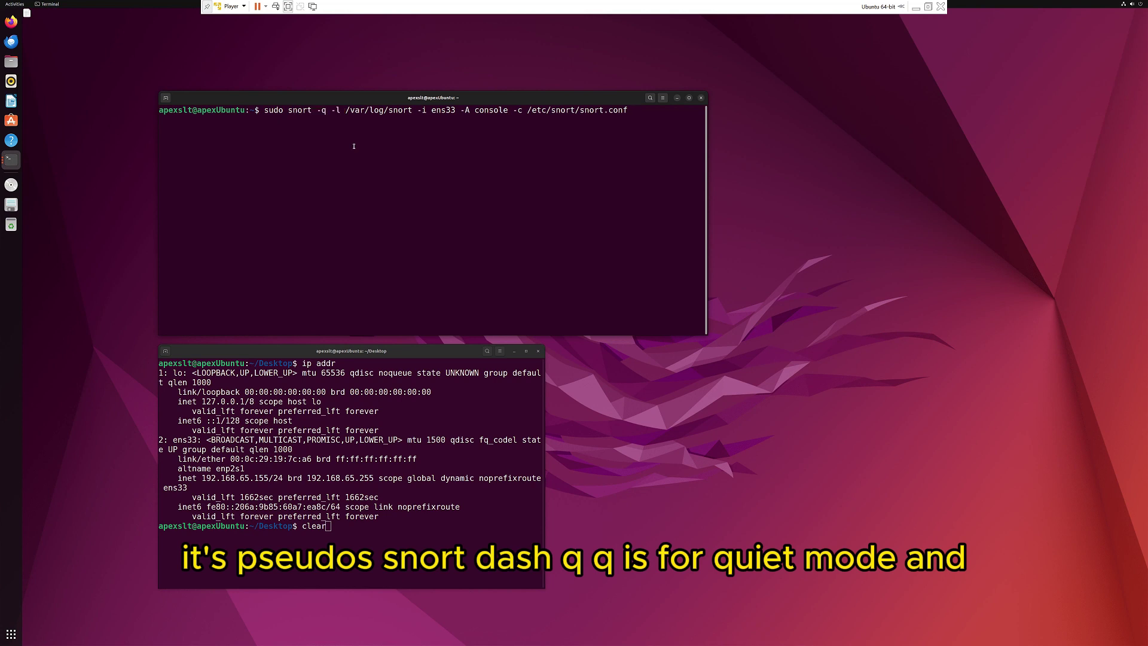
{"action": "left_click_drag", "start_coordinate": [317, 110], "coordinate": [455, 110]}
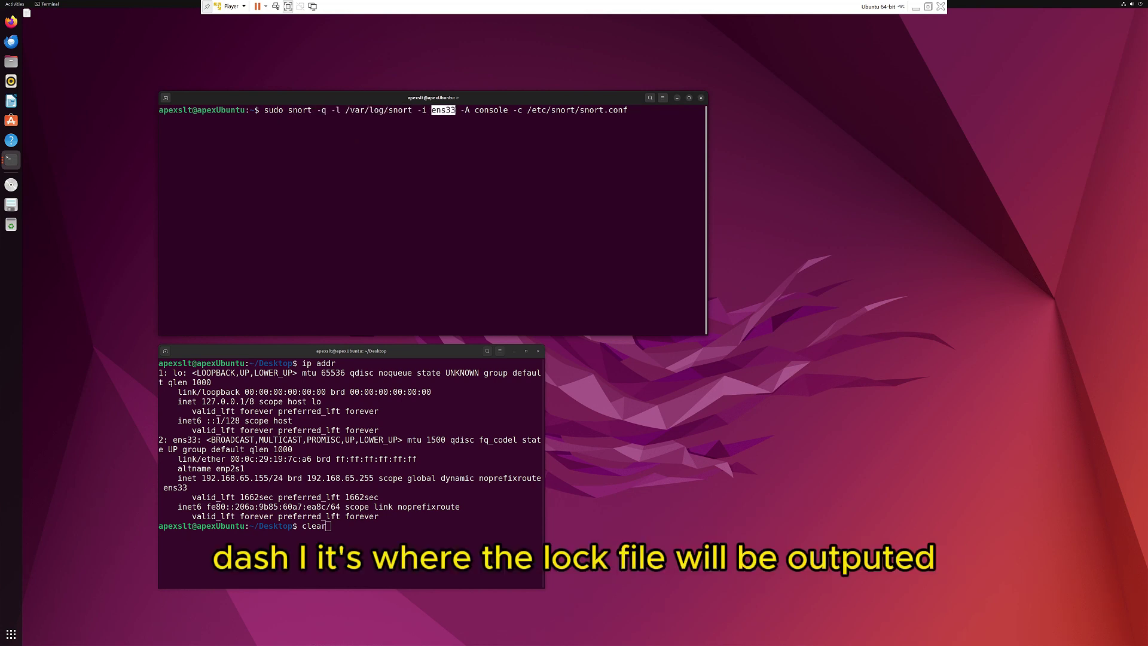
- Start Snort on ens33 with console alerts from /etc/snort/snort.conf, with Windows cmd placed alongside
{"action": "double_click", "coordinate": [183, 439]}
{"action": "left_click", "coordinate": [475, 110]}
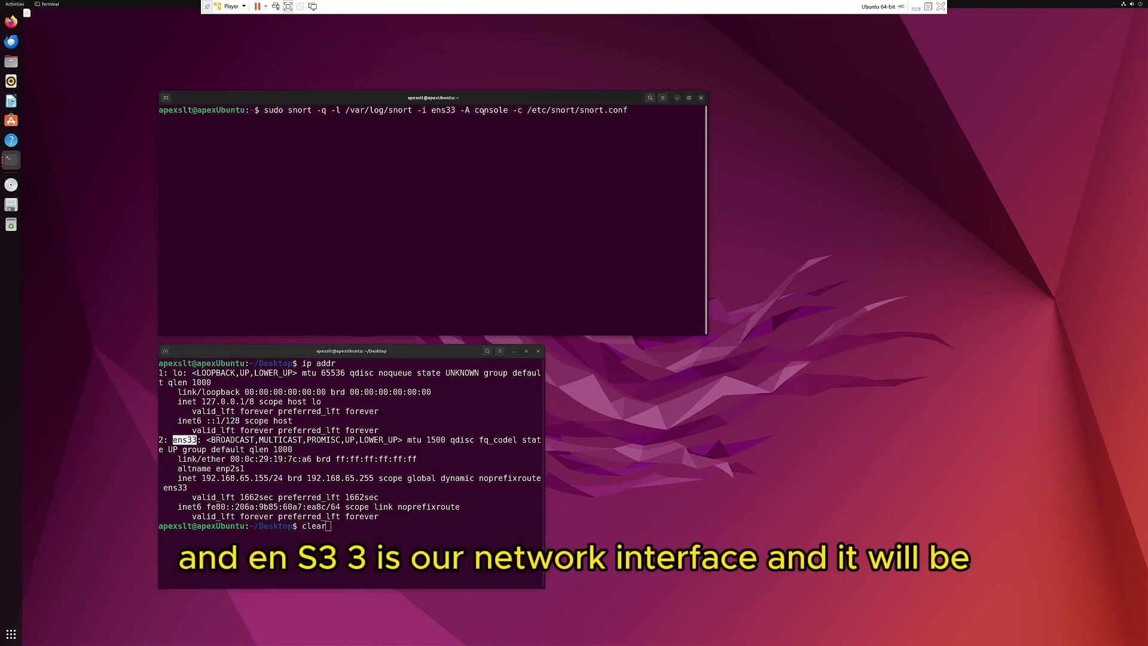
{"action": "mouse_move", "coordinate": [475, 110]}
{"action": "left_mouse_down"}
{"action": "mouse_move", "coordinate": [619, 111]}
{"action": "mouse_move", "coordinate": [637, 149]}
{"action": "left_mouse_up"}
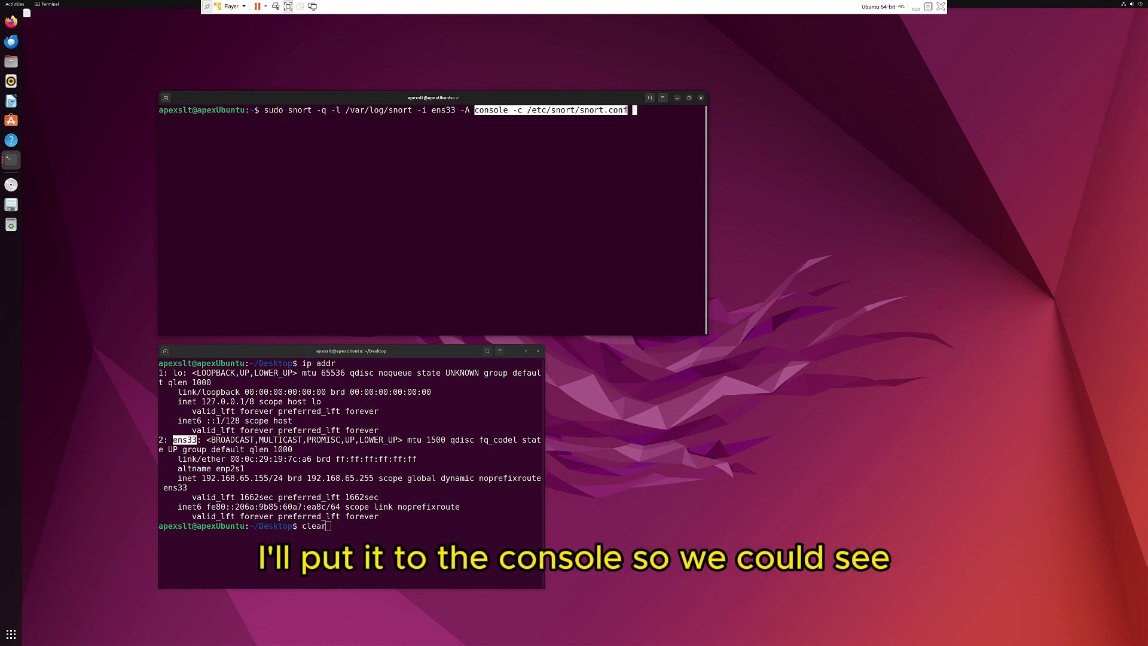
{"action": "left_click", "coordinate": [637, 148]}
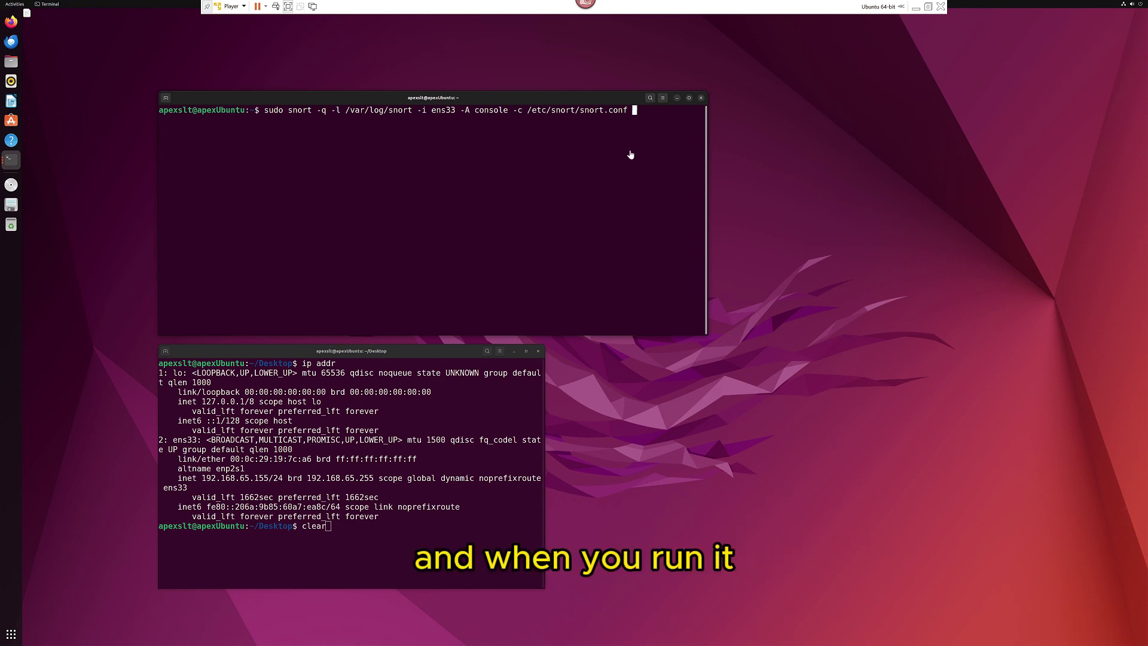
{"action": "key", "text": "Return"}
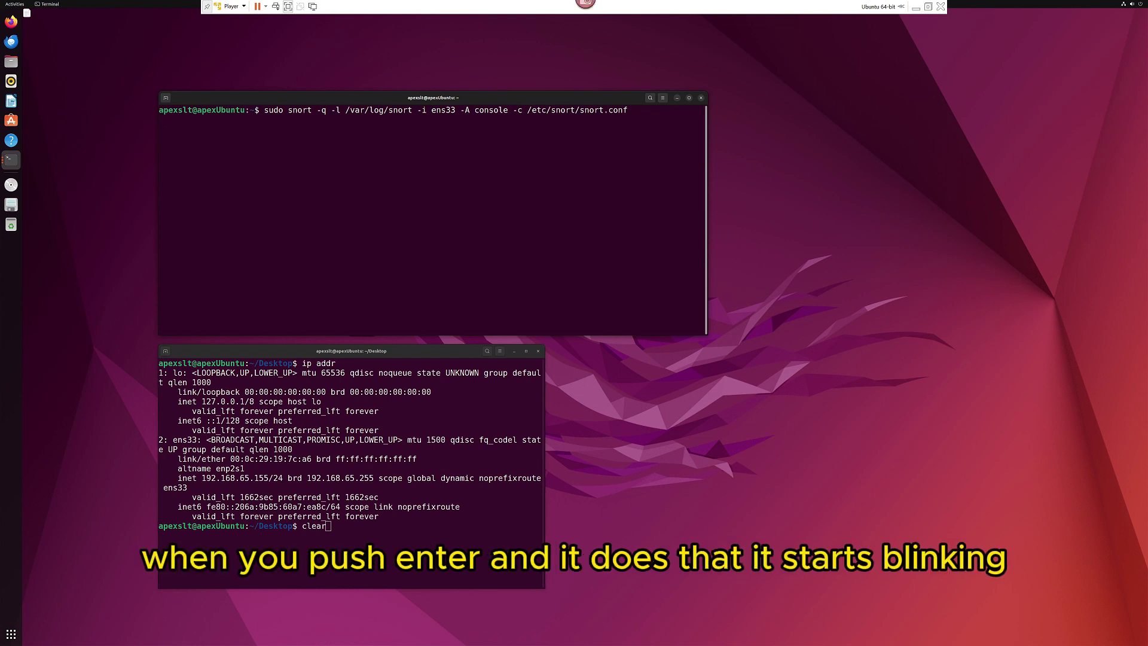
{"action": "key", "text": "alt+Tab"}
{"action": "left_click_drag", "start_coordinate": [752, 378], "coordinate": [852, 325]}
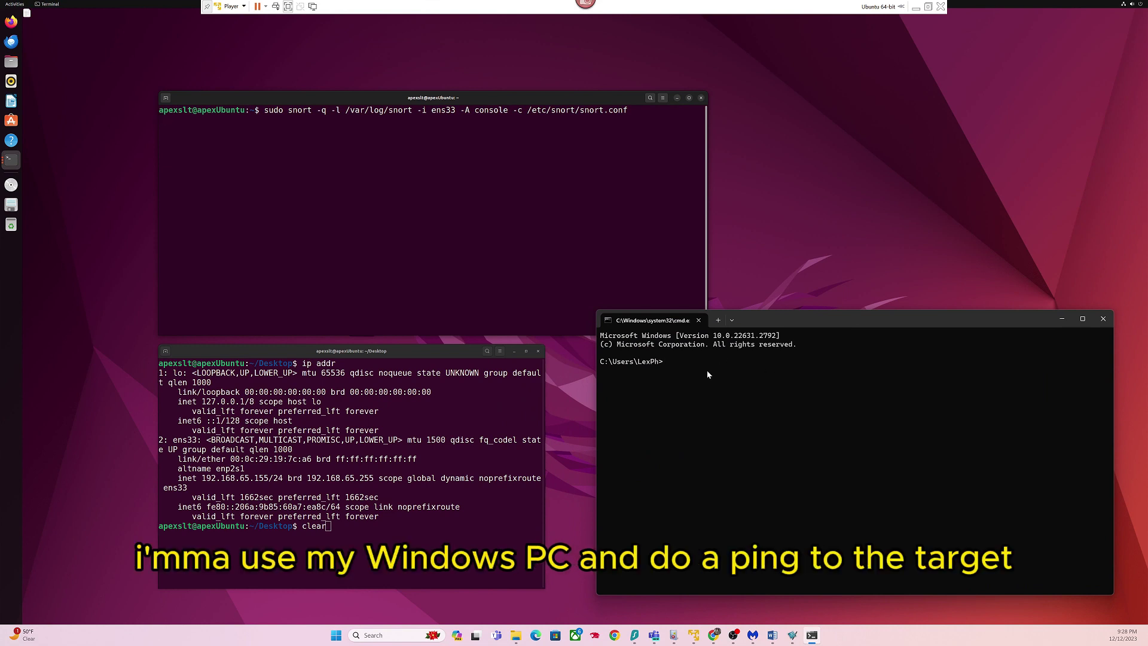
{"action": "type", "text": "ping "}
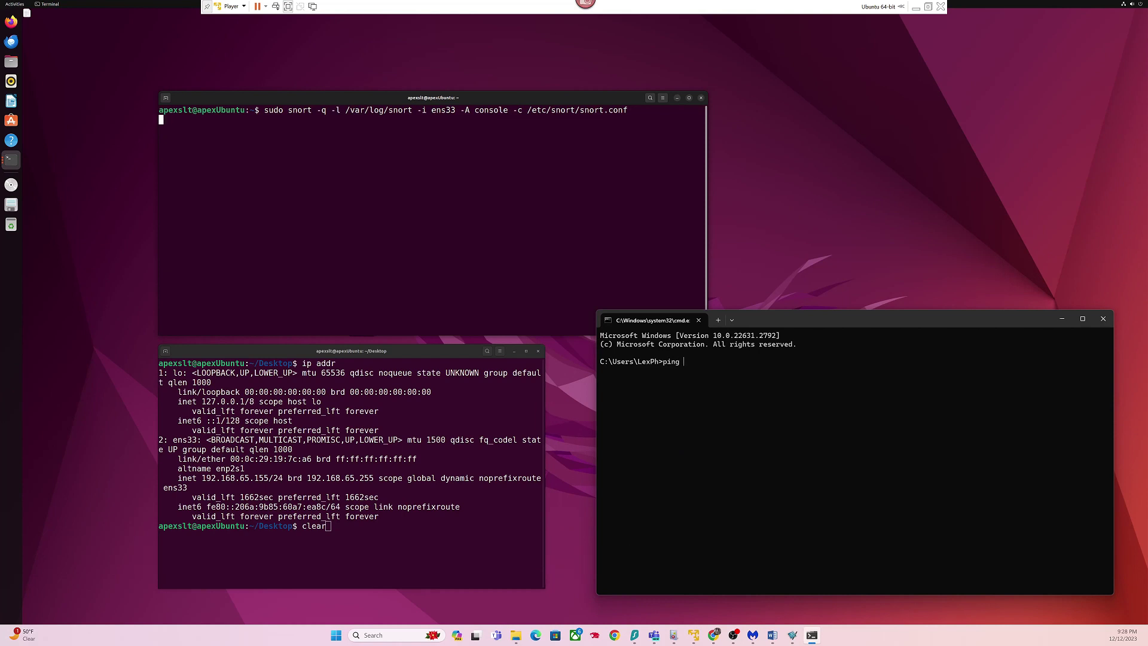
{"action": "type", "text": "192"}
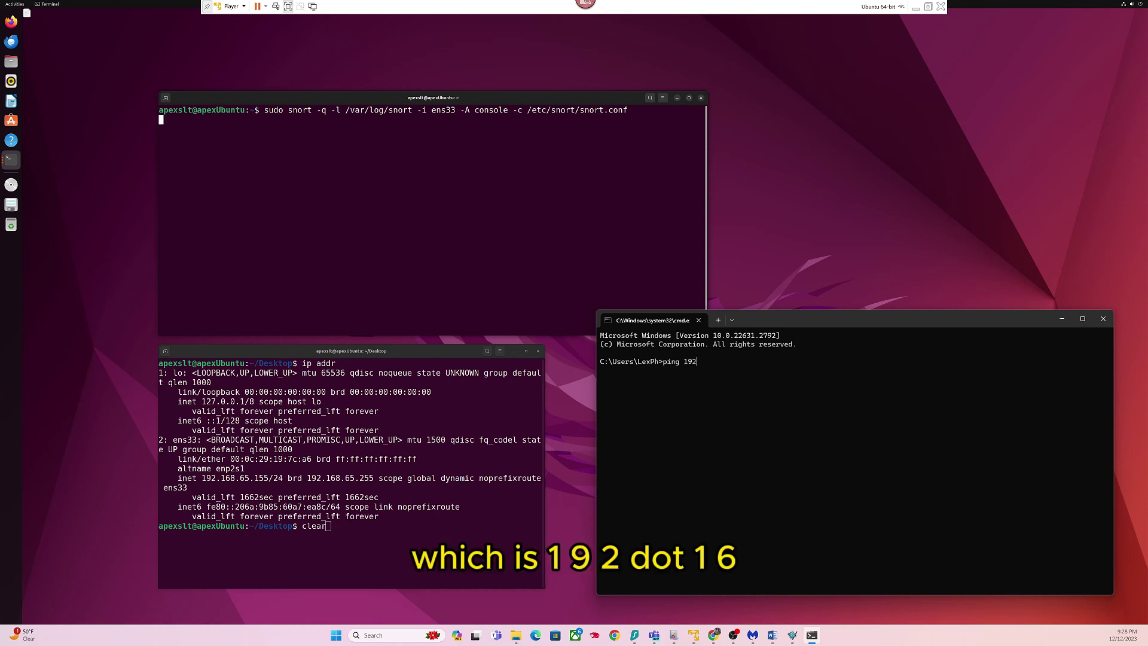
{"action": "type", "text": ".168.65."}
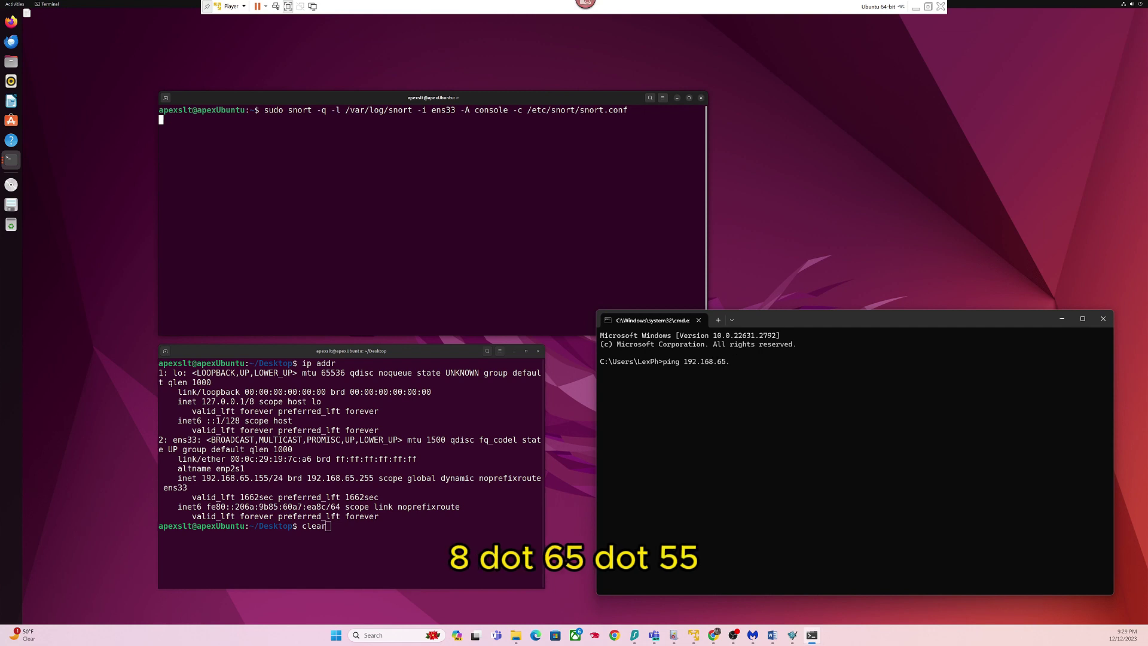
{"action": "type", "text": "155"}
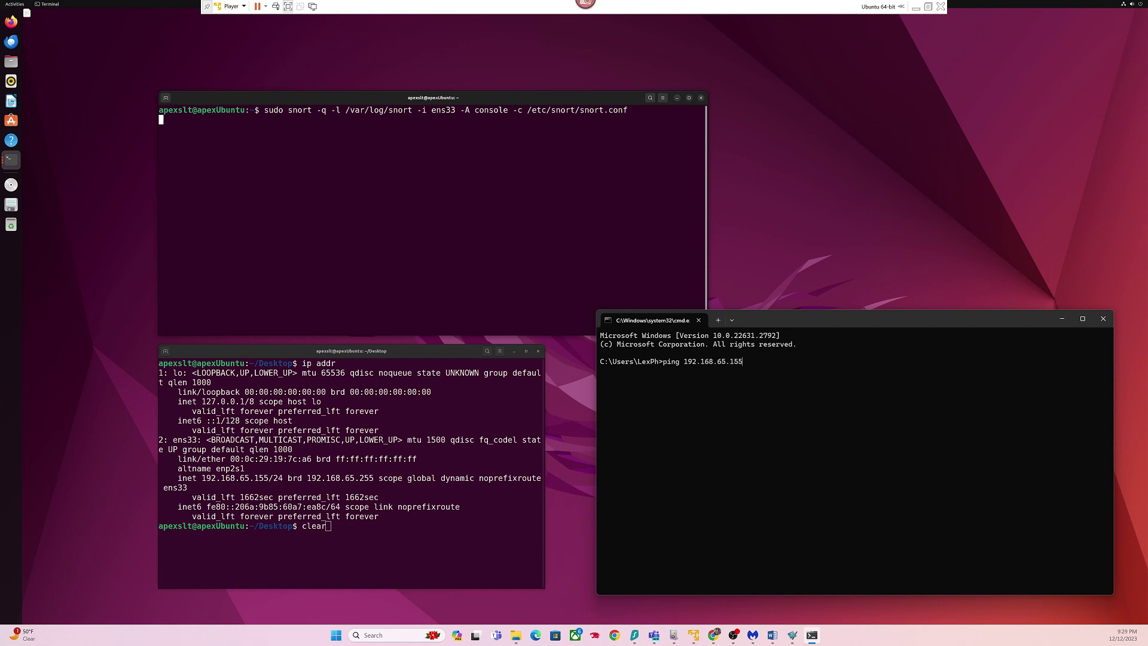
- Ping 192.168.65.155 from Windows cmd, triggering Snort's 'ICMP Ping Has Been Detected!' alerts
{"action": "key", "text": "Return"}
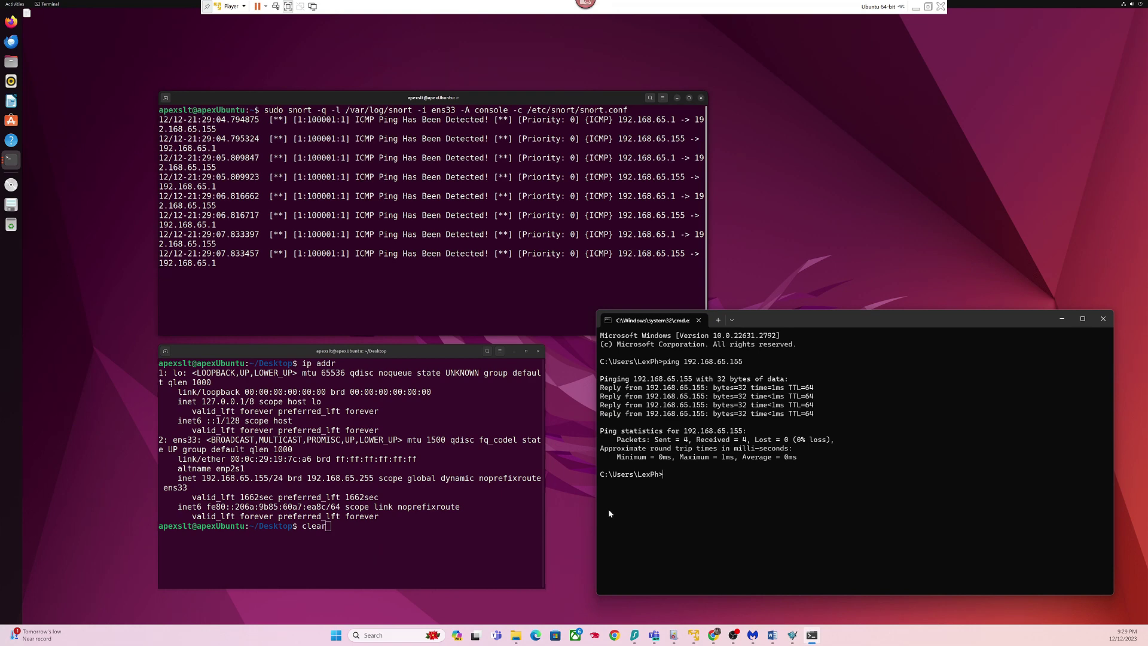
- Switch away from the Windows command prompt, leaving the eight Snort ping alerts visible
{"action": "key", "text": "alt+Tab"}
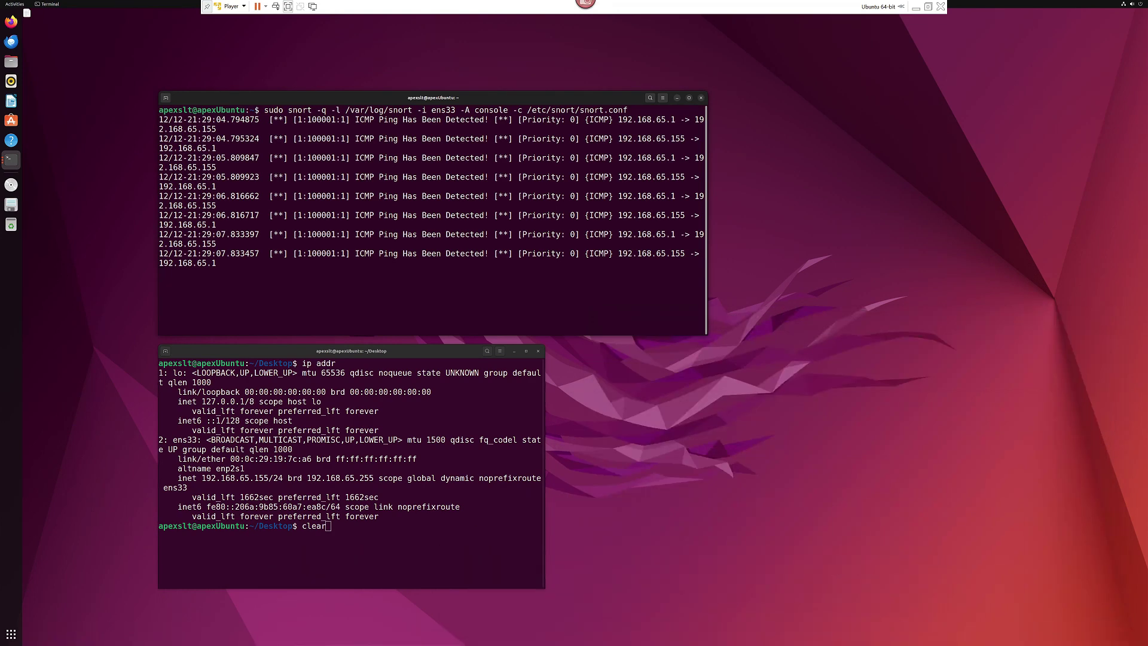